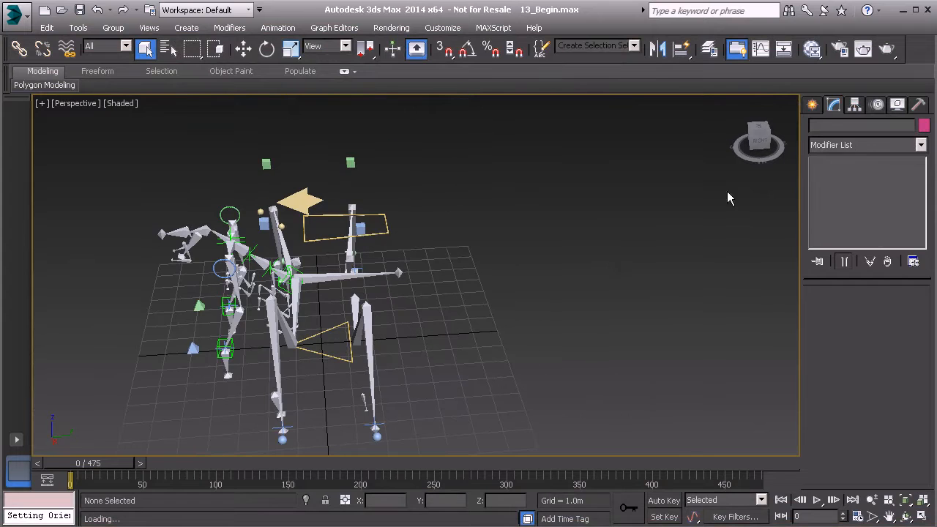
# Draw a closed rectangular spline about 3 m by 2 m with the Line tool, snapping its corners to grid points beside the rig.
pyautogui.click(812, 107)
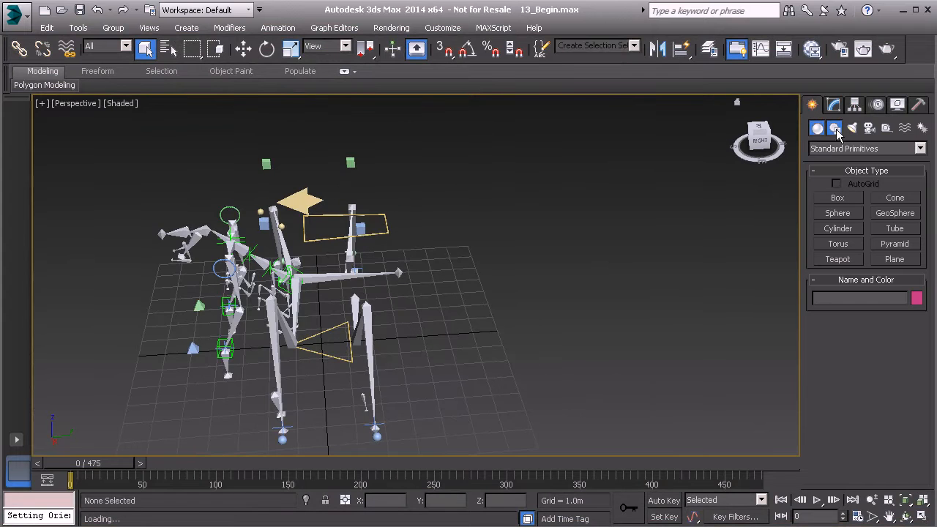
pyautogui.click(835, 128)
pyautogui.click(838, 210)
pyautogui.keyDown('alt'); pyautogui.moveTo(615, 251); pyautogui.dragTo(659, 223, button='middle'); pyautogui.keyUp('alt')
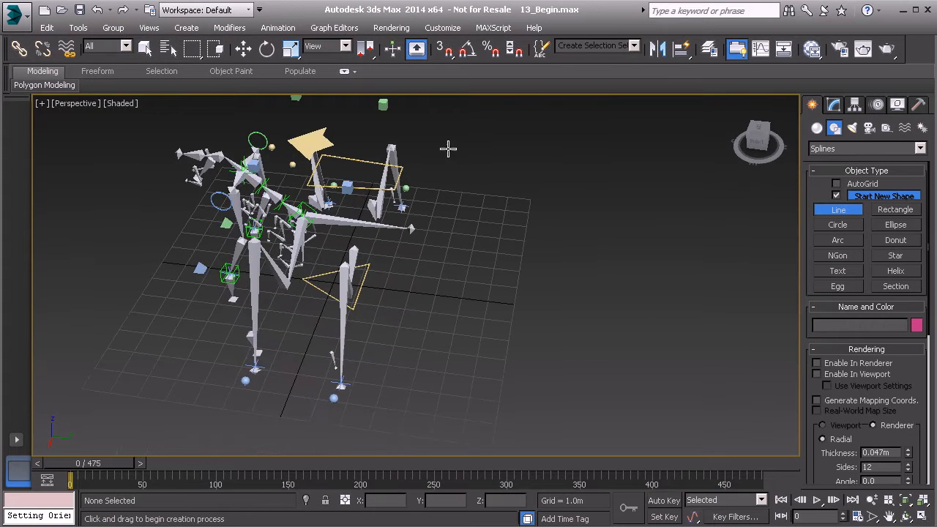
pyautogui.press('s')
pyautogui.moveTo(460, 232); pyautogui.dragTo(456, 240, button='middle')
pyautogui.scroll(1, 443, 358)
pyautogui.keyDown('alt'); pyautogui.moveTo(454, 315); pyautogui.dragTo(407, 343, button='middle'); pyautogui.keyUp('alt')
pyautogui.keyDown('alt'); pyautogui.moveTo(443, 295); pyautogui.dragTo(414, 344, button='middle'); pyautogui.keyUp('alt')
pyautogui.moveTo(414, 345); pyautogui.dragTo(413, 276, button='middle')
pyautogui.click(373, 277)
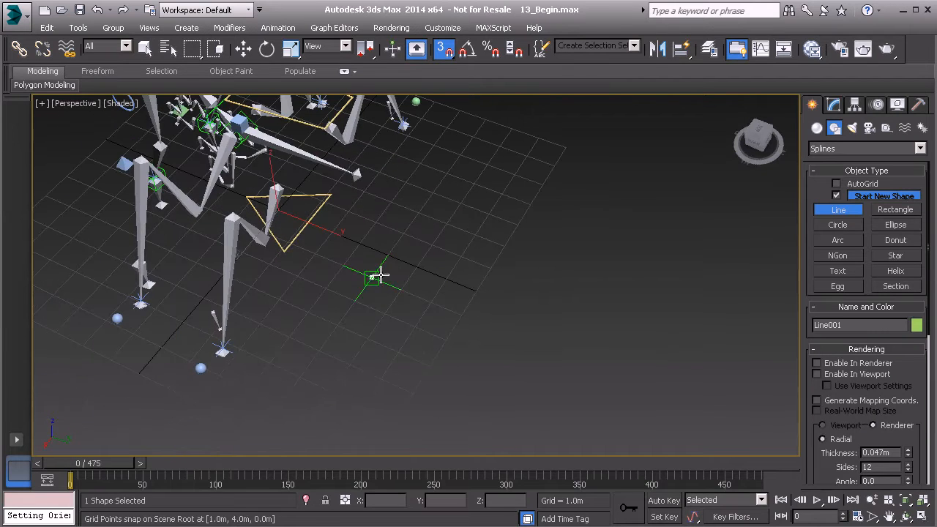
pyautogui.click(460, 315)
pyautogui.click(489, 268)
pyautogui.click(404, 233)
pyautogui.click(372, 277)
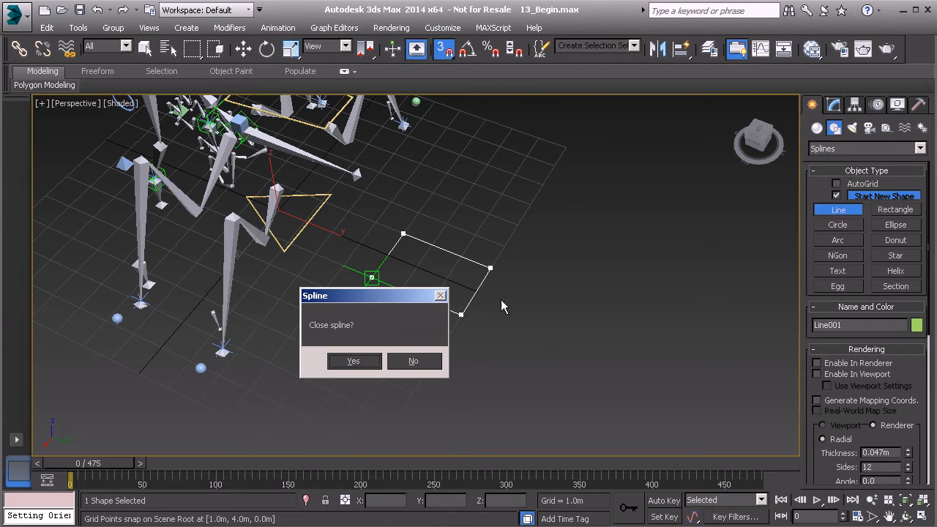
pyautogui.click(351, 362)
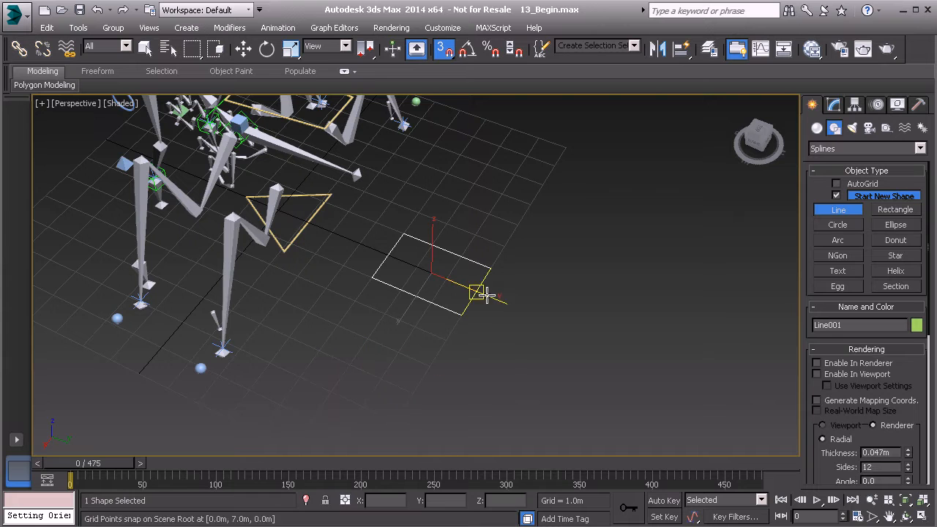
pyautogui.rightClick(533, 256)
pyautogui.moveTo(531, 276); pyautogui.dragTo(513, 304, button='middle')
pyautogui.press('s')
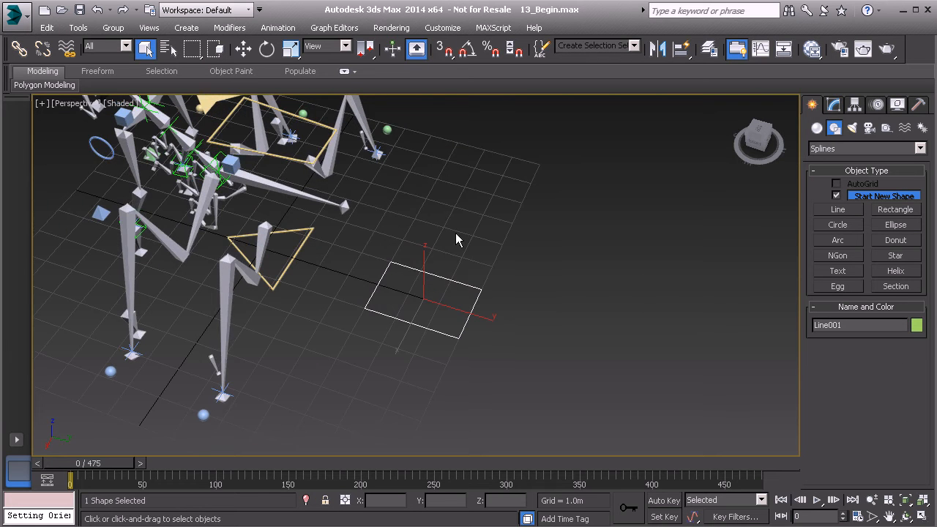
# Enable viewport rendering for the rectangular spline so it displays with thickness.
pyautogui.moveTo(443, 290); pyautogui.dragTo(447, 307, button='middle')
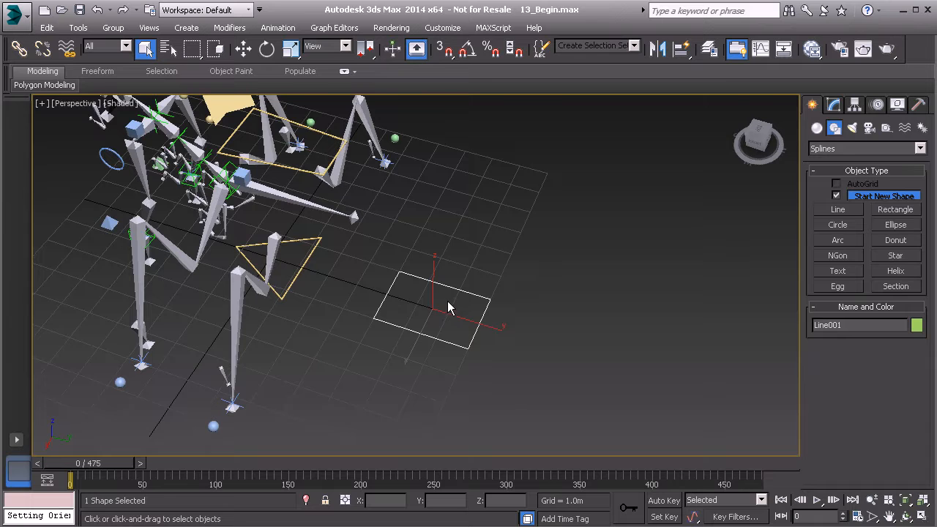
pyautogui.click(833, 105)
pyautogui.click(815, 320)
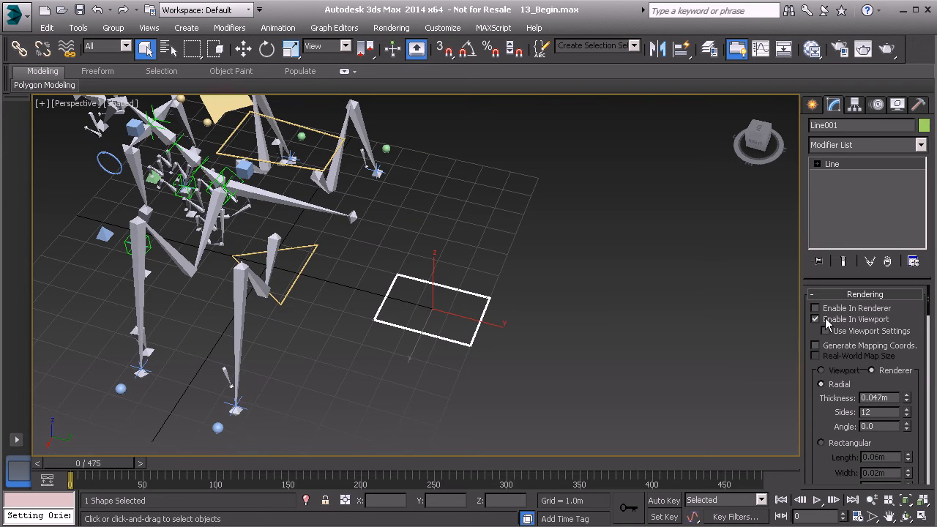
pyautogui.keyDown('alt'); pyautogui.moveTo(490, 289); pyautogui.dragTo(557, 301, button='middle'); pyautogui.keyUp('alt')
# Quick-align the rectangular spline to the neck bone just behind the head.
pyautogui.moveTo(411, 247); pyautogui.dragTo(425, 242, button='middle')
pyautogui.hotkey('alt', 'a')
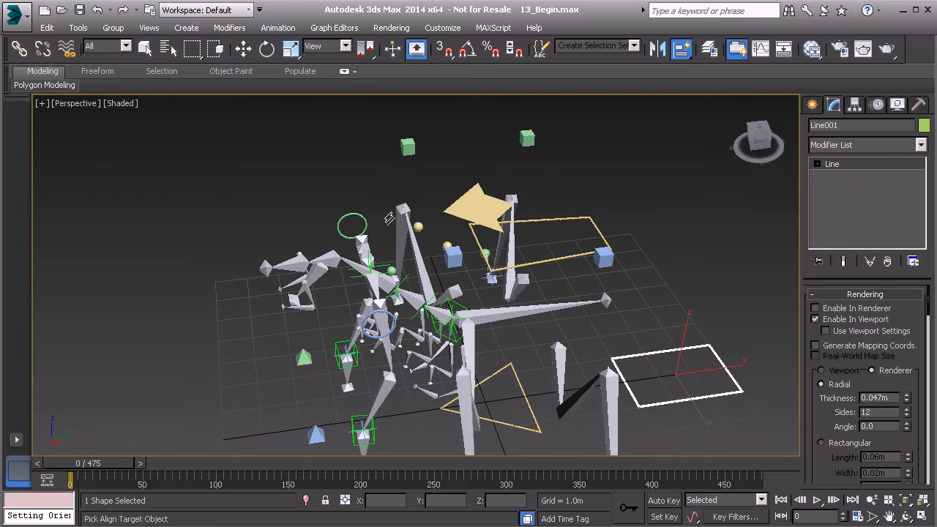
pyautogui.click(333, 255)
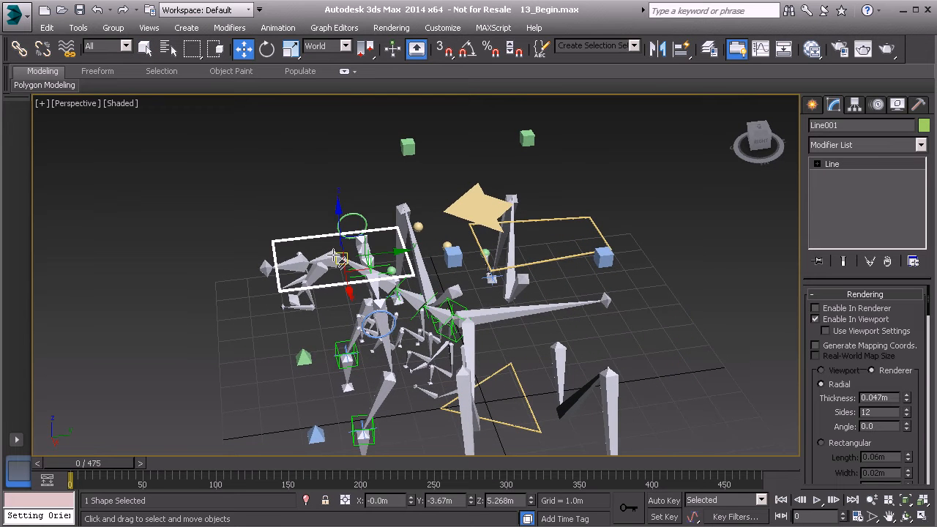
pyautogui.scroll(5, 329, 255)
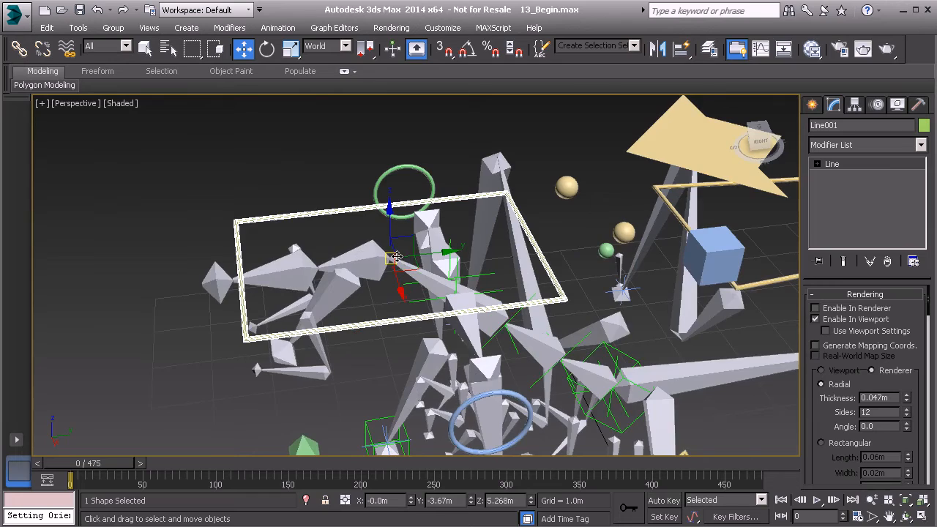
pyautogui.moveTo(444, 257)
pyautogui.keyDown('alt'); pyautogui.mouseDown(button='middle')
pyautogui.moveTo(318, 243)
pyautogui.moveTo(313, 276)
pyautogui.moveTo(446, 250)
pyautogui.mouseUp(button='middle'); pyautogui.keyUp('alt')
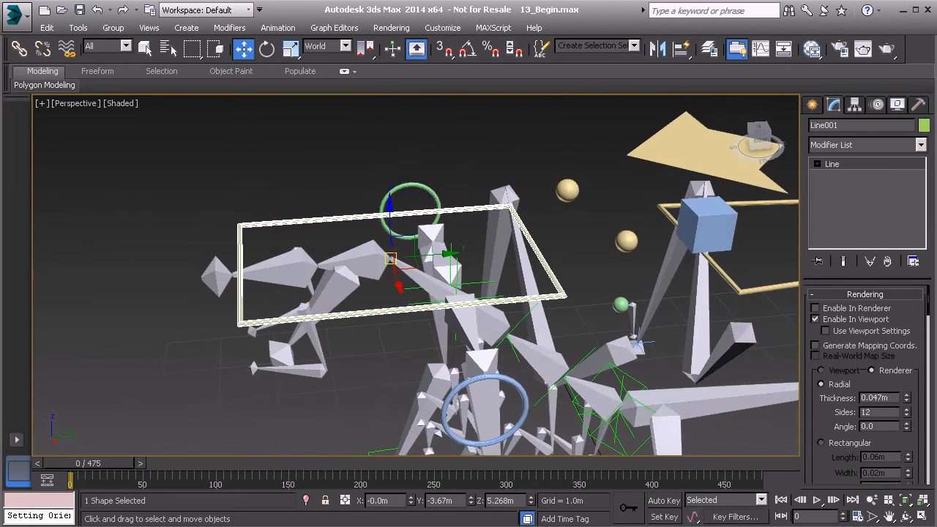
# Reset the rectangular spline's XForm and collapse its modifier stack.
pyautogui.click(921, 105)
pyautogui.click(860, 287)
pyautogui.click(866, 366)
pyautogui.click(880, 285)
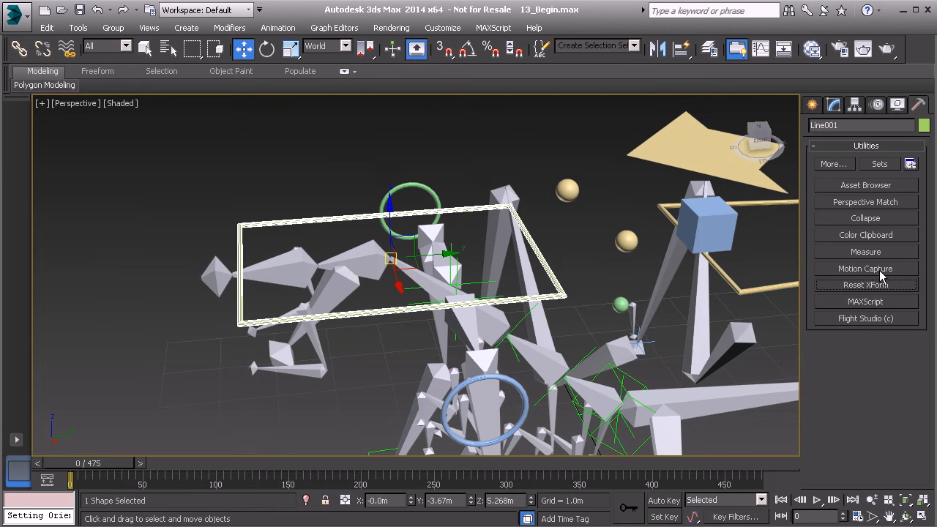
pyautogui.click(877, 220)
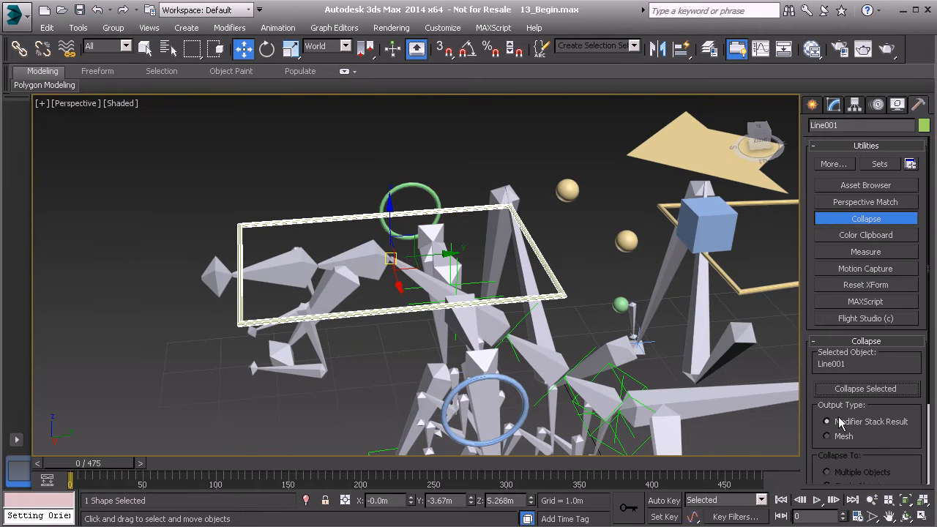
pyautogui.click(863, 218)
# Add the rectangular spline to the Controls layer in the layer manager.
pyautogui.click(79, 27)
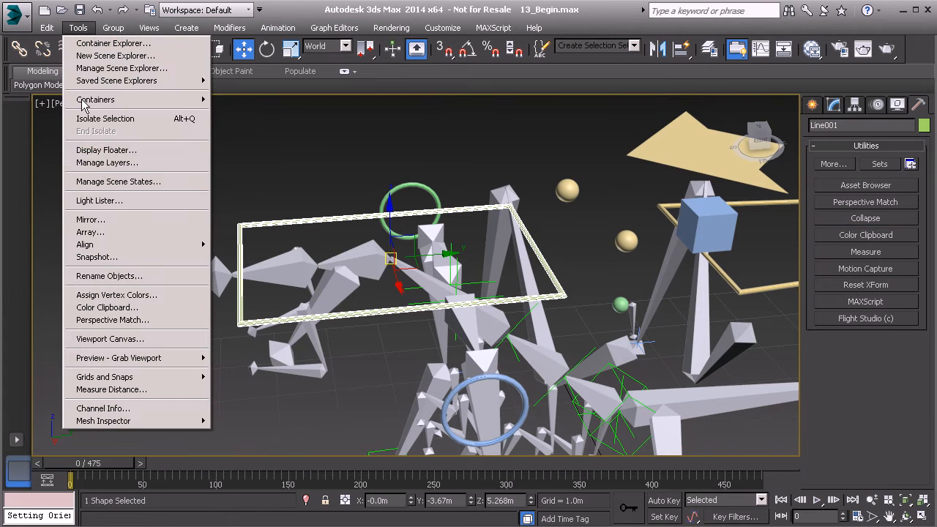
pyautogui.click(99, 161)
pyautogui.click(116, 297)
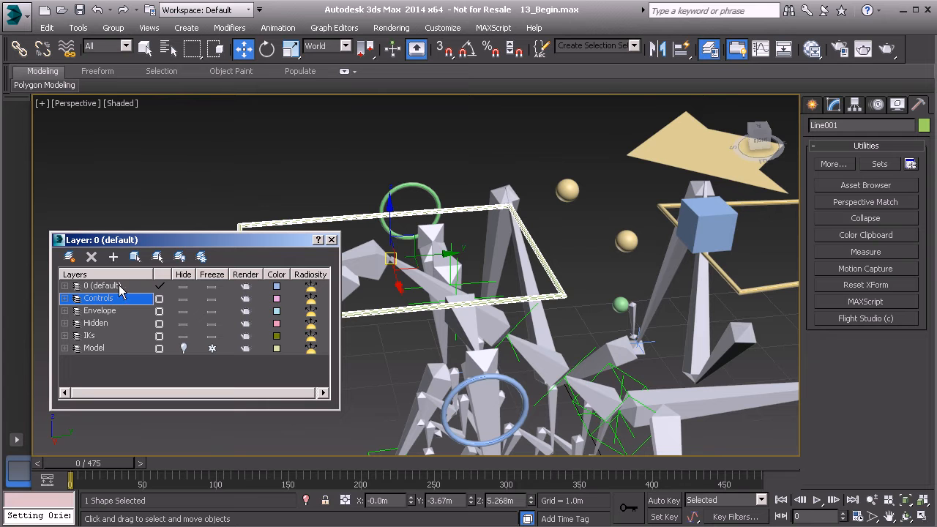
pyautogui.moveTo(506, 221); pyautogui.dragTo(579, 218, button='middle')
pyautogui.keyDown('alt'); pyautogui.moveTo(578, 218); pyautogui.dragTo(526, 233, button='middle'); pyautogui.keyUp('alt')
# Rename the rectangular spline Anim_Neck01 and assign it a light orange object color.
pyautogui.moveTo(853, 129); pyautogui.dragTo(808, 129)
pyautogui.write('Anim_Neck')
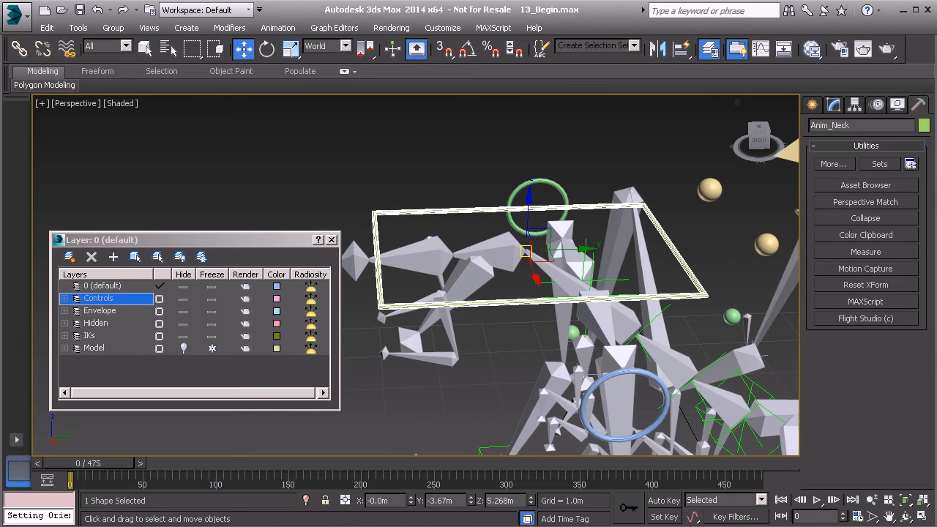
pyautogui.click(924, 126)
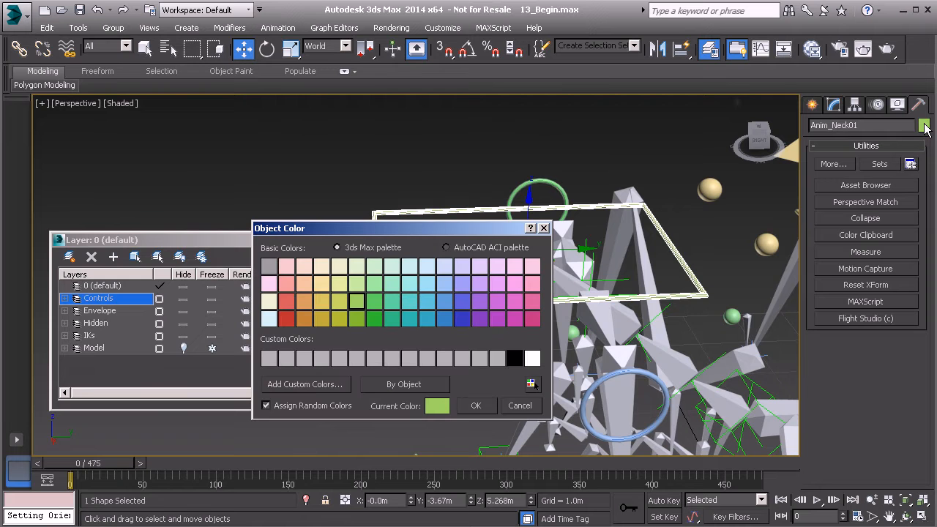
pyautogui.click(325, 281)
pyautogui.click(476, 406)
pyautogui.keyDown('alt'); pyautogui.moveTo(488, 392); pyautogui.dragTo(533, 280, button='middle'); pyautogui.keyUp('alt')
# Unhide the Model layer and raise all four vertices of Anim_Neck01 above the creature's head.
pyautogui.click(832, 105)
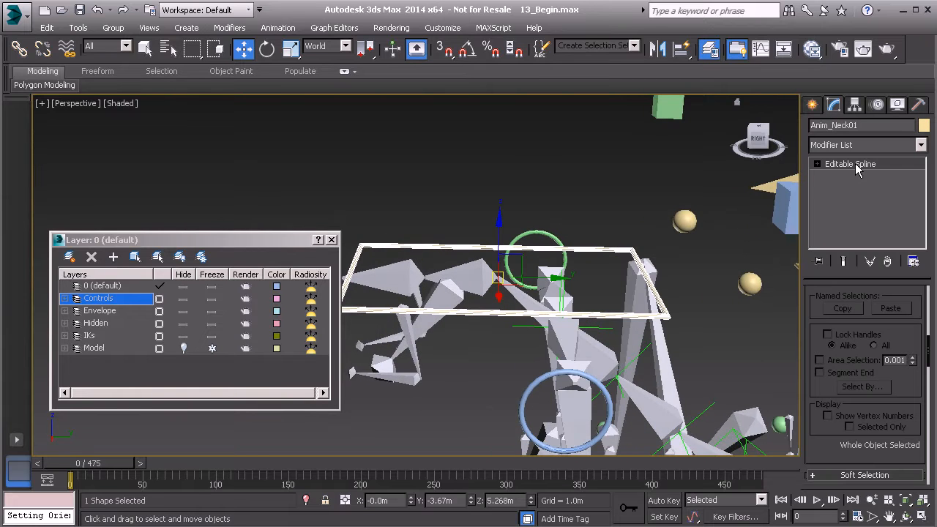
pyautogui.click(853, 164)
pyautogui.keyDown('alt'); pyautogui.moveTo(630, 234); pyautogui.dragTo(580, 240, button='middle'); pyautogui.keyUp('alt')
pyautogui.moveTo(785, 341); pyautogui.dragTo(785, 341)
pyautogui.keyDown('alt'); pyautogui.moveTo(703, 322); pyautogui.dragTo(618, 303, button='middle'); pyautogui.keyUp('alt')
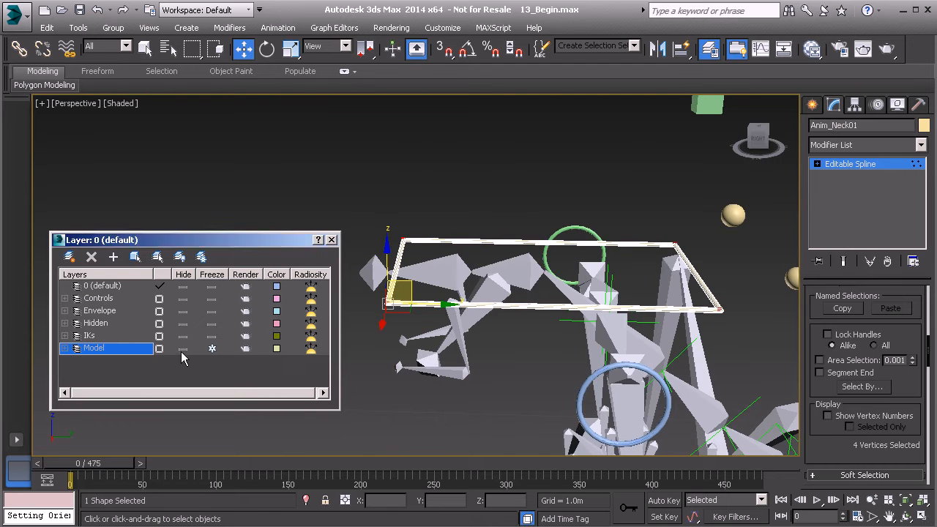
pyautogui.click(183, 348)
pyautogui.moveTo(386, 265); pyautogui.dragTo(387, 149)
pyautogui.keyDown('alt'); pyautogui.moveTo(387, 150); pyautogui.dragTo(446, 212, button='middle'); pyautogui.keyUp('alt')
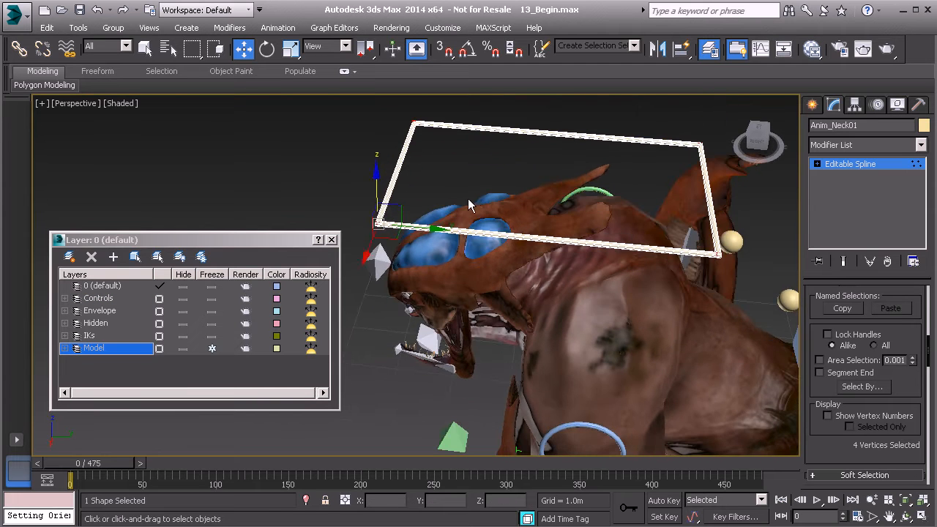
# Scale the four selected vertices uniformly down to about 21 percent.
pyautogui.press('r')
pyautogui.moveTo(560, 182); pyautogui.dragTo(486, 357)
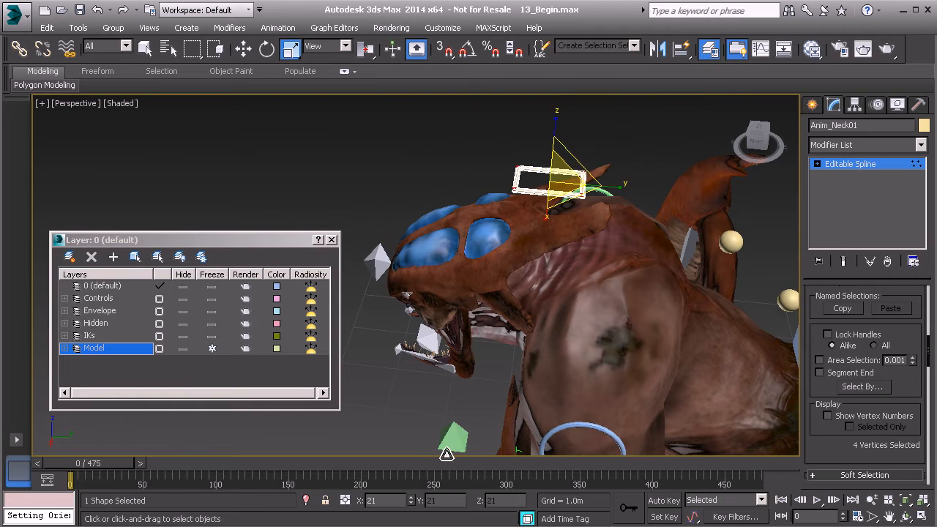
pyautogui.keyDown('alt'); pyautogui.moveTo(578, 191); pyautogui.dragTo(571, 205, button='middle'); pyautogui.keyUp('alt')
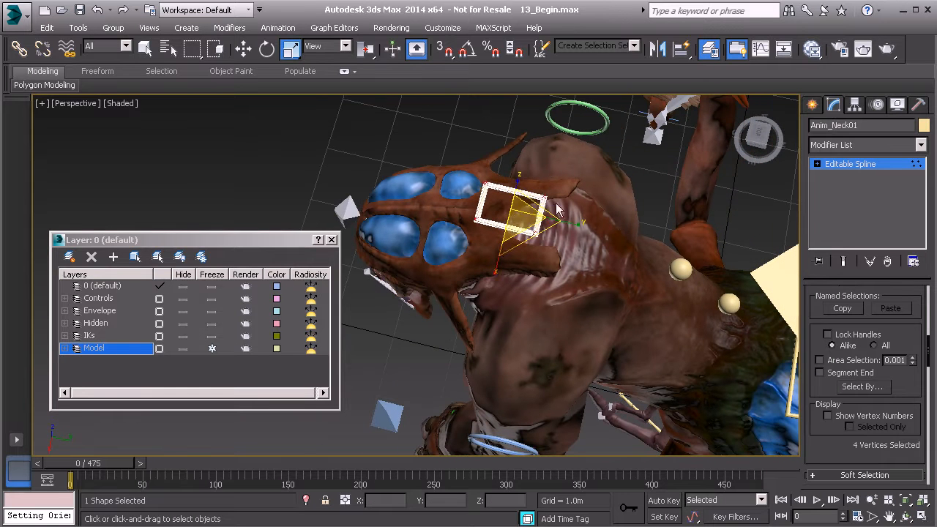
# Move the selected vertices back along Y over the creature's neck and leave vertex editing.
pyautogui.moveTo(582, 223); pyautogui.dragTo(664, 256)
pyautogui.press('w')
pyautogui.keyDown('alt'); pyautogui.moveTo(611, 270); pyautogui.dragTo(615, 192, button='middle'); pyautogui.keyUp('alt')
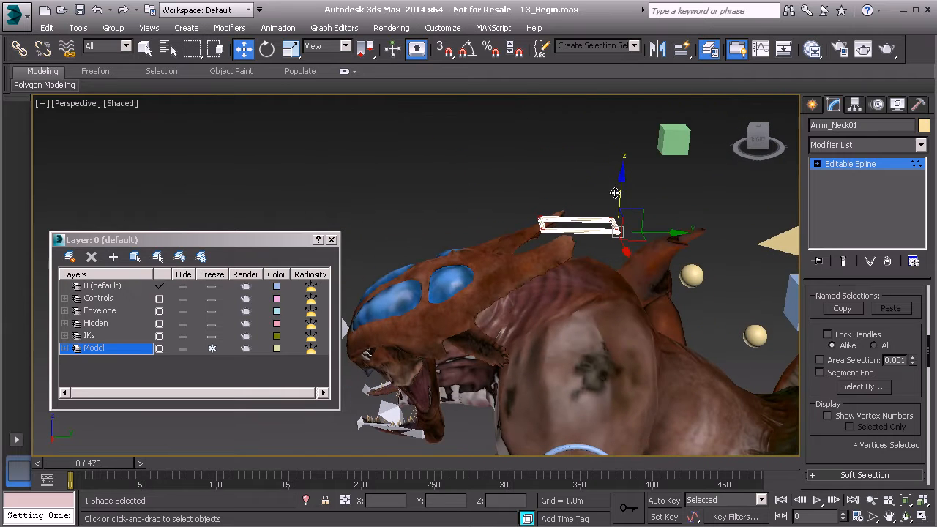
pyautogui.click(863, 162)
pyautogui.keyDown('alt'); pyautogui.moveTo(681, 220); pyautogui.dragTo(574, 246, button='middle'); pyautogui.keyUp('alt')
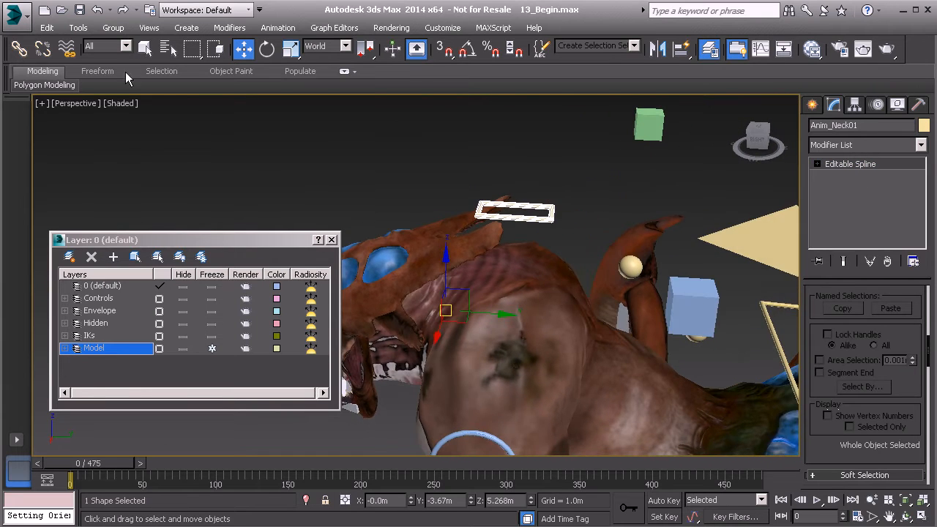
# Link Anim_Neck01 to the upper tan sphere control behind the neck as its parent.
pyautogui.click(20, 49)
pyautogui.moveTo(555, 209)
pyautogui.keyDown('alt'); pyautogui.mouseDown(button='middle')
pyautogui.moveTo(532, 210)
pyautogui.moveTo(548, 215)
pyautogui.mouseUp(button='middle'); pyautogui.keyUp('alt')
pyautogui.moveTo(549, 212); pyautogui.dragTo(631, 274)
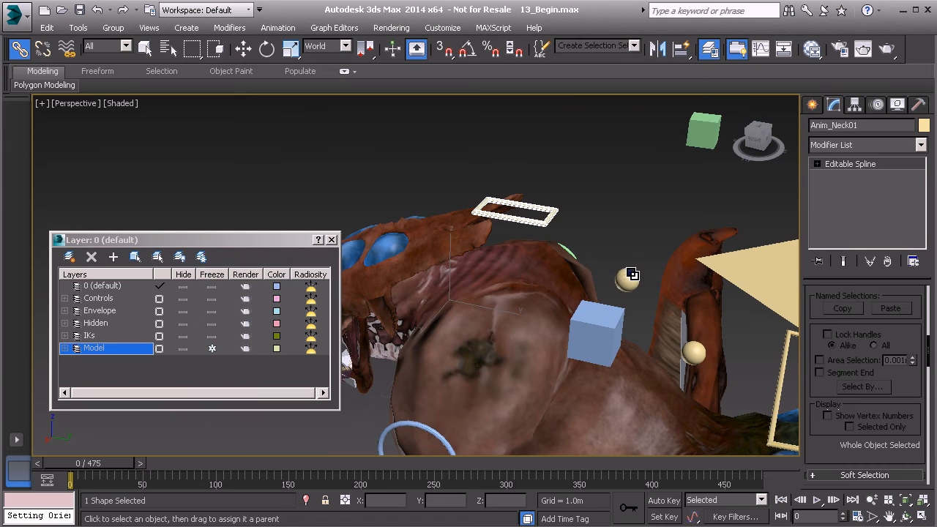
pyautogui.keyDown('alt'); pyautogui.moveTo(531, 235); pyautogui.dragTo(527, 208, button='middle'); pyautogui.keyUp('alt')
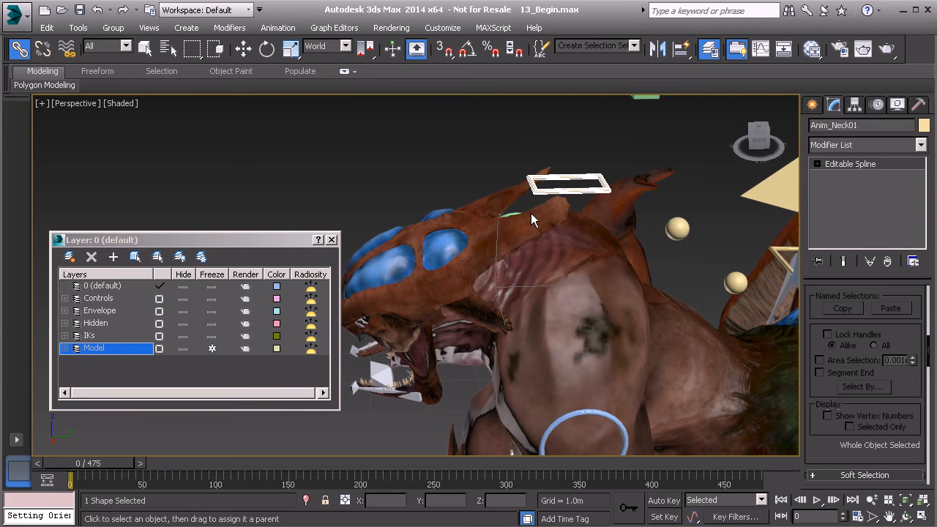
# Rotate Anim_Neck01 as a test and try to reset it with Transform To Zero.
pyautogui.press('e')
pyautogui.moveTo(528, 265); pyautogui.dragTo(527, 288)
pyautogui.keyDown('alt'); pyautogui.rightClick(425, 137); pyautogui.keyUp('alt')
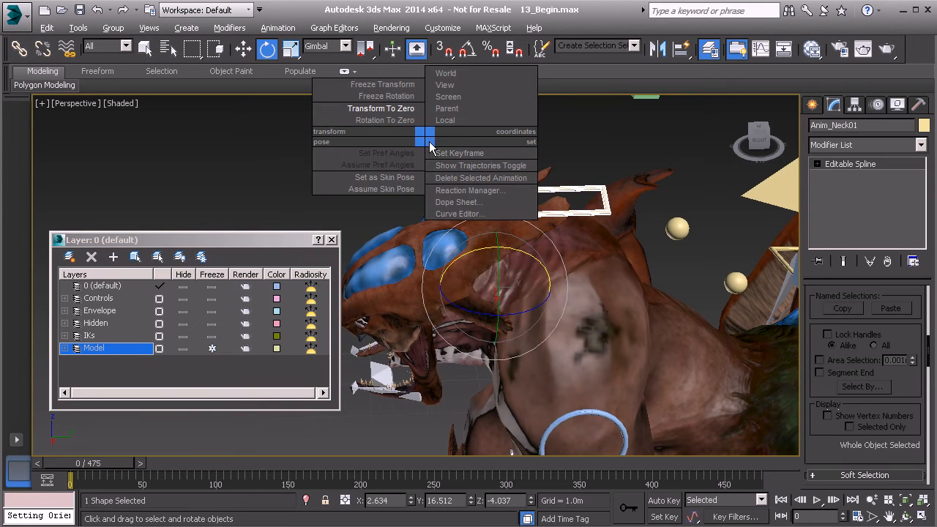
pyautogui.click(385, 110)
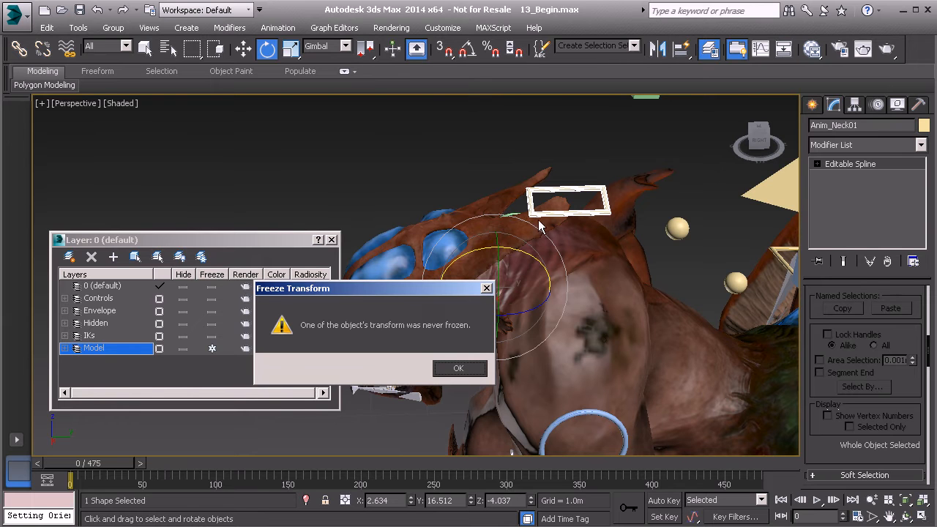
pyautogui.click(489, 292)
# Undo the test rotation of Anim_Neck01.
pyautogui.moveTo(498, 213); pyautogui.dragTo(490, 232, button='middle')
pyautogui.click(490, 232)
pyautogui.hotkey('ctrl', 'z')
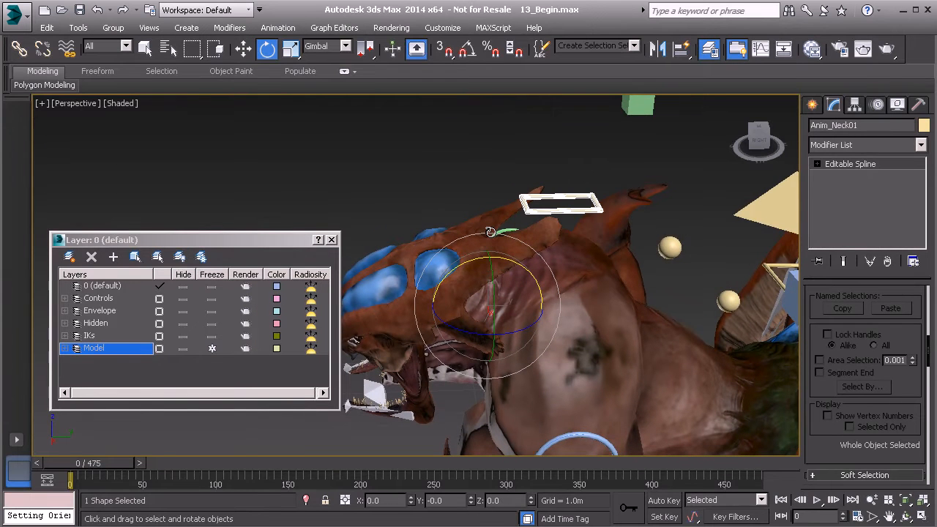
# Apply Freeze Transform to Anim_Neck01 and confirm it.
pyautogui.moveTo(577, 276)
pyautogui.keyDown('alt'); pyautogui.mouseDown(button='middle')
pyautogui.moveTo(669, 303)
pyautogui.moveTo(574, 278)
pyautogui.mouseUp(button='middle'); pyautogui.keyUp('alt')
pyautogui.keyDown('alt'); pyautogui.rightClick(423, 151); pyautogui.keyUp('alt')
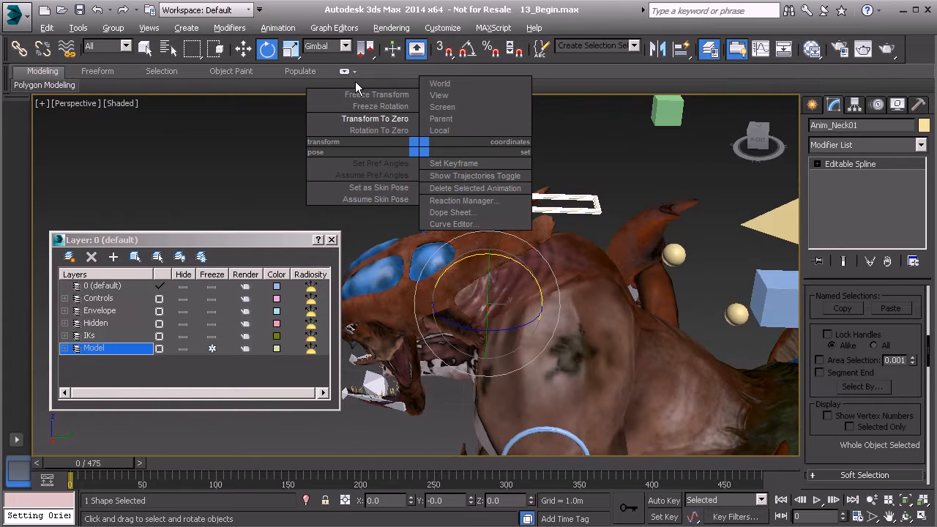
pyautogui.click(358, 95)
pyautogui.click(423, 399)
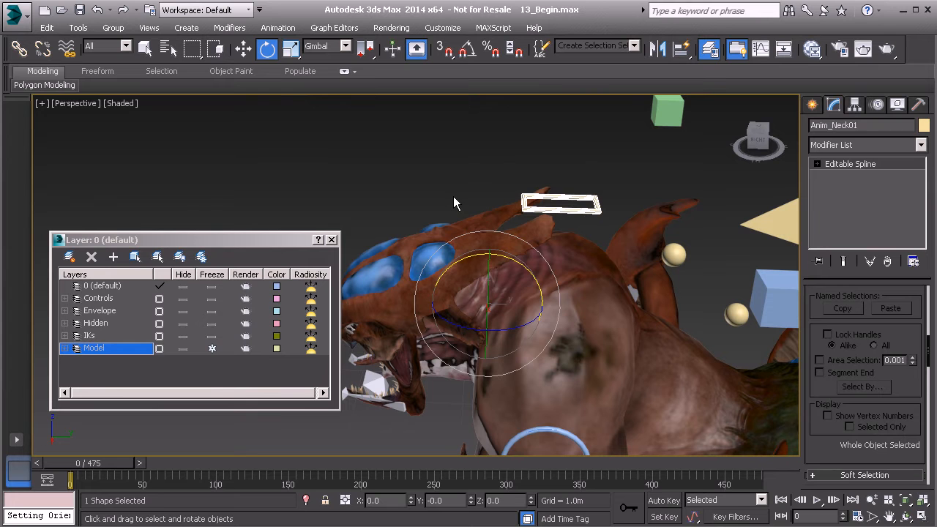
# Hide the Model layer and clone the PtDrv_R_Clavicle01 point helper as a copy named PtDrv_Neck01.
pyautogui.click(183, 349)
pyautogui.keyDown('alt'); pyautogui.moveTo(512, 344); pyautogui.dragTo(544, 356, button='middle'); pyautogui.keyUp('alt')
pyautogui.click(587, 322)
pyautogui.keyDown('alt'); pyautogui.moveTo(587, 322); pyautogui.dragTo(550, 313, button='middle'); pyautogui.keyUp('alt')
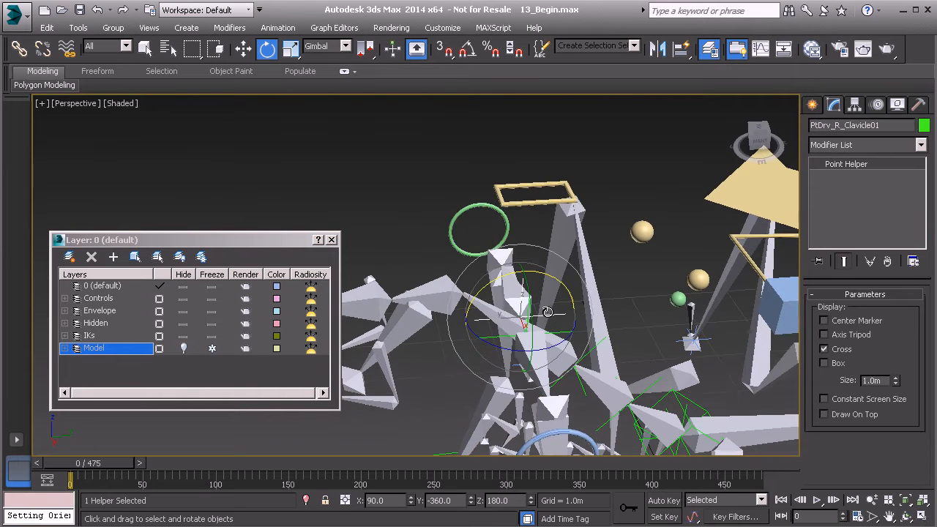
pyautogui.hotkey('ctrl', 'v')
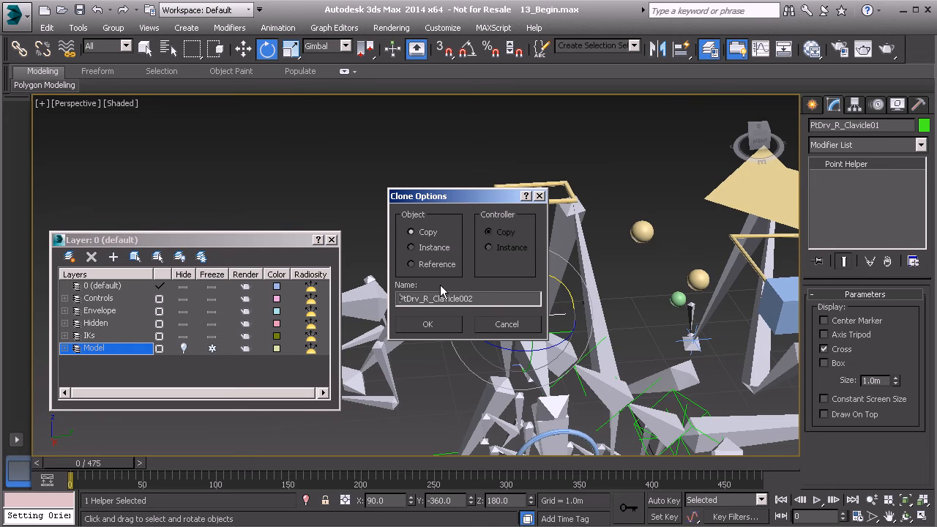
pyautogui.moveTo(423, 299); pyautogui.dragTo(463, 299)
pyautogui.write('Neck01')
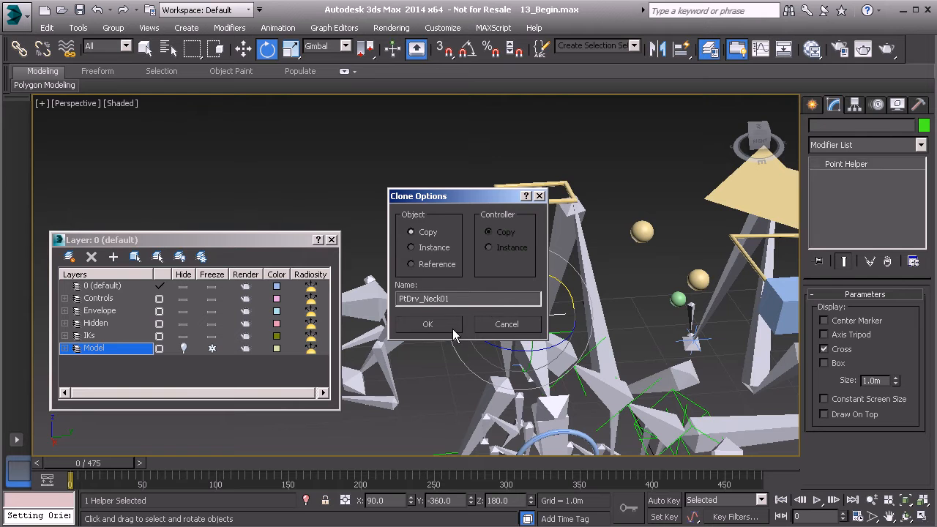
pyautogui.click(427, 324)
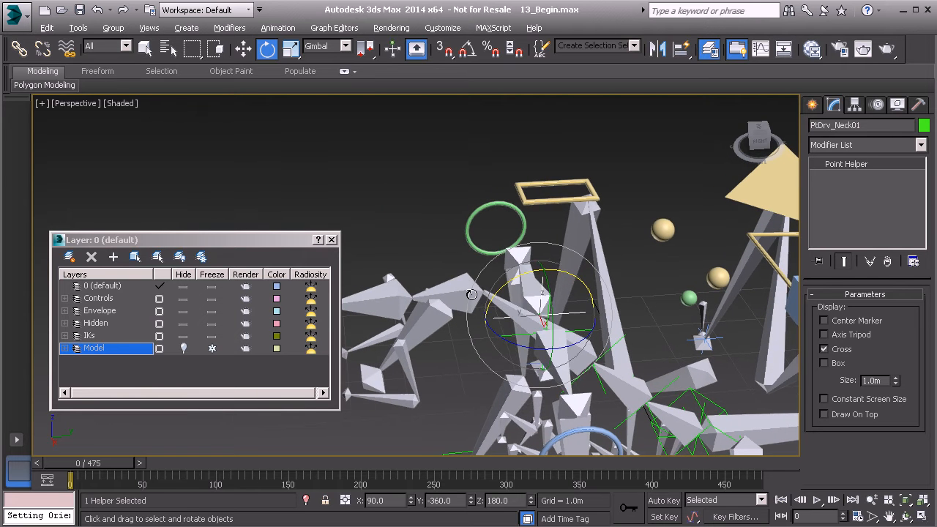
# Align PtDrv_Neck01 to the Bn_Neck01 bone, pivot to pivot, in X, Y and Z position and orientation.
pyautogui.hotkey('alt', 'a')
pyautogui.click(467, 299)
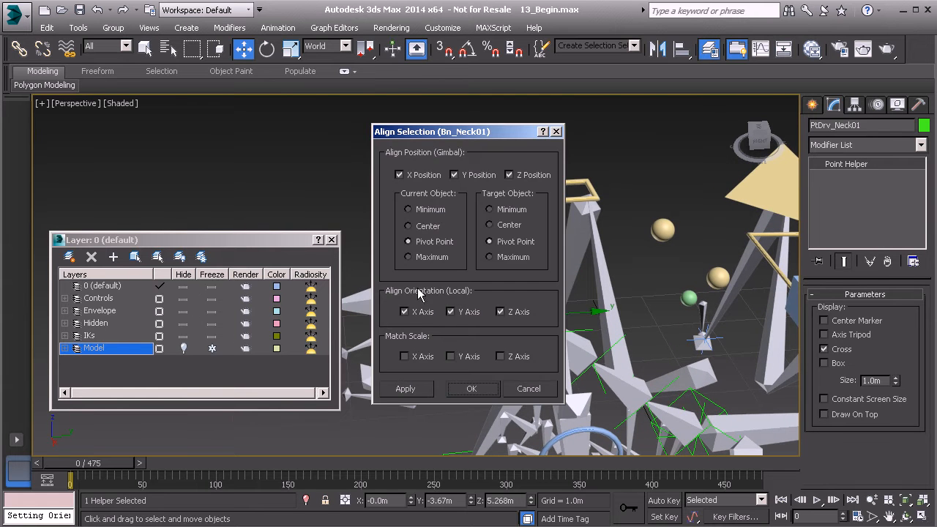
pyautogui.click(472, 389)
pyautogui.moveTo(499, 290)
pyautogui.keyDown('alt'); pyautogui.mouseDown(button='middle')
pyautogui.moveTo(472, 296)
pyautogui.moveTo(487, 290)
pyautogui.mouseUp(button='middle'); pyautogui.keyUp('alt')
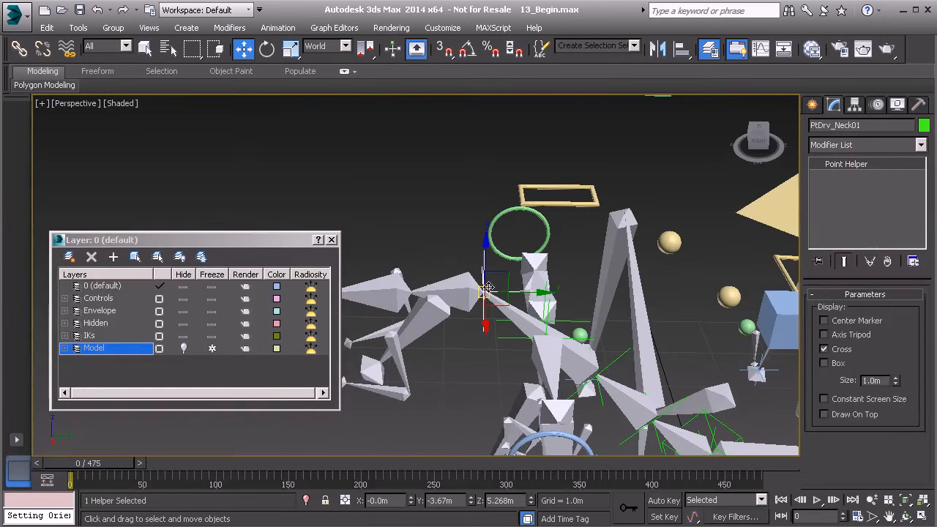
# Link PtDrv_Neck01 to the rectangular Anim_Neck01 control as its parent.
pyautogui.click(21, 49)
pyautogui.keyDown('alt'); pyautogui.moveTo(407, 201); pyautogui.dragTo(432, 208, button='middle'); pyautogui.keyUp('alt')
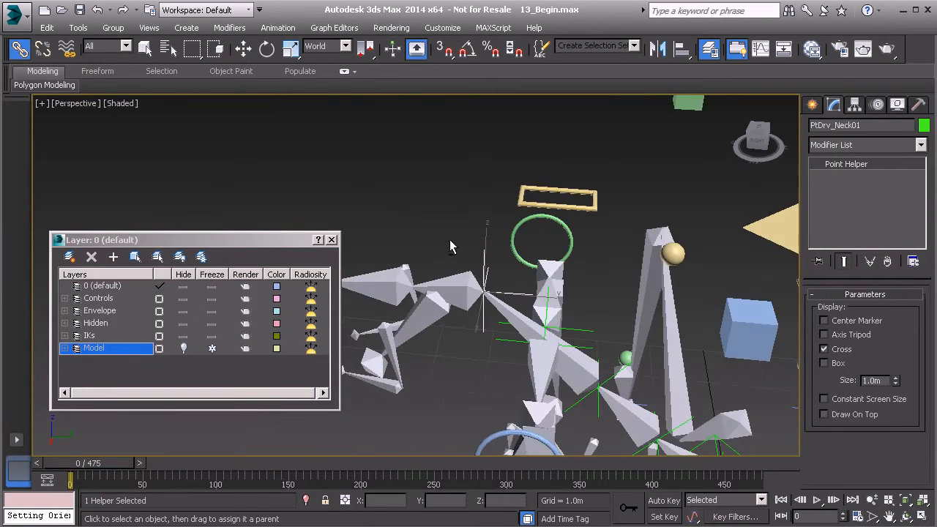
pyautogui.moveTo(485, 259); pyautogui.dragTo(568, 193)
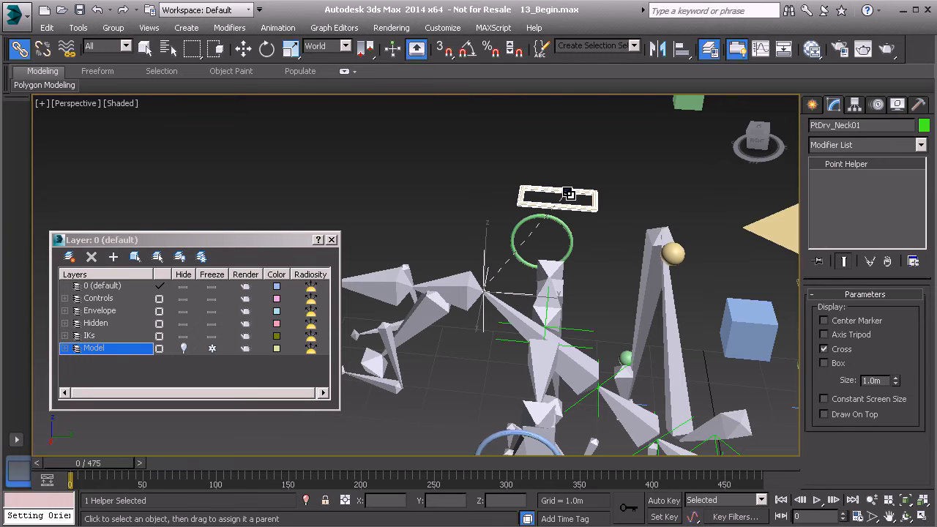
# Apply an Orientation Constraint to the Bn_Neck01 bone with the PtDrv_Neck01 helper as its target.
pyautogui.click(455, 287)
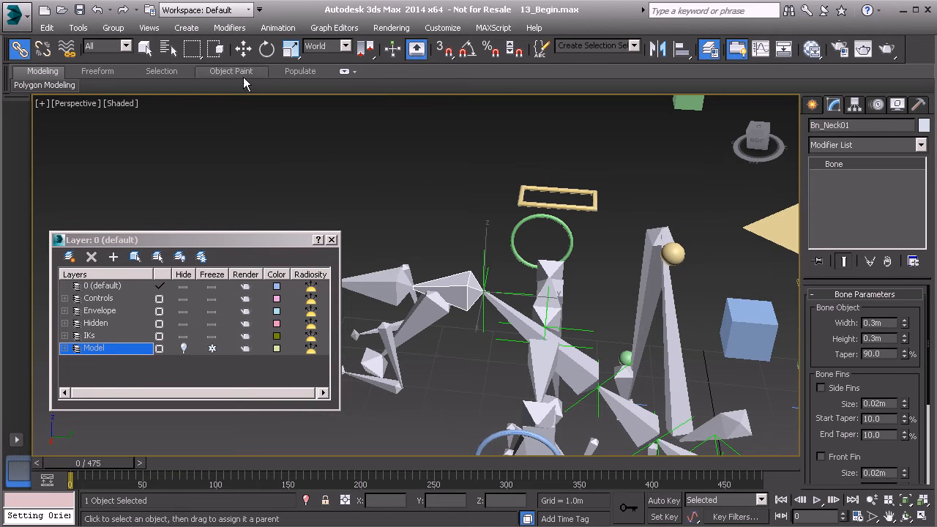
pyautogui.click(278, 27)
pyautogui.moveTo(343, 94)
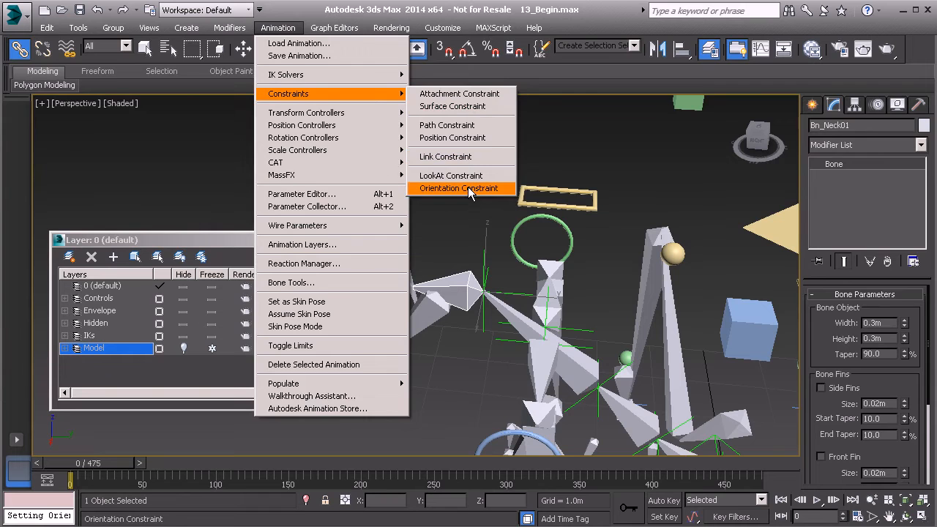
pyautogui.click(439, 189)
pyautogui.click(593, 196)
pyautogui.press('w')
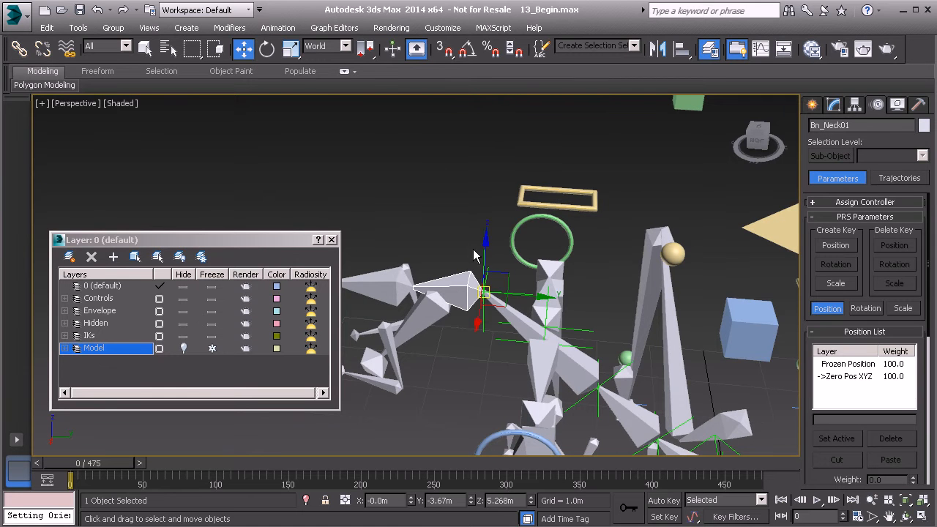
# Unhide the Model layer, test-rotate Anim_Neck01 to check the neck deformation, and reset it with Transform To Zero.
pyautogui.click(563, 200)
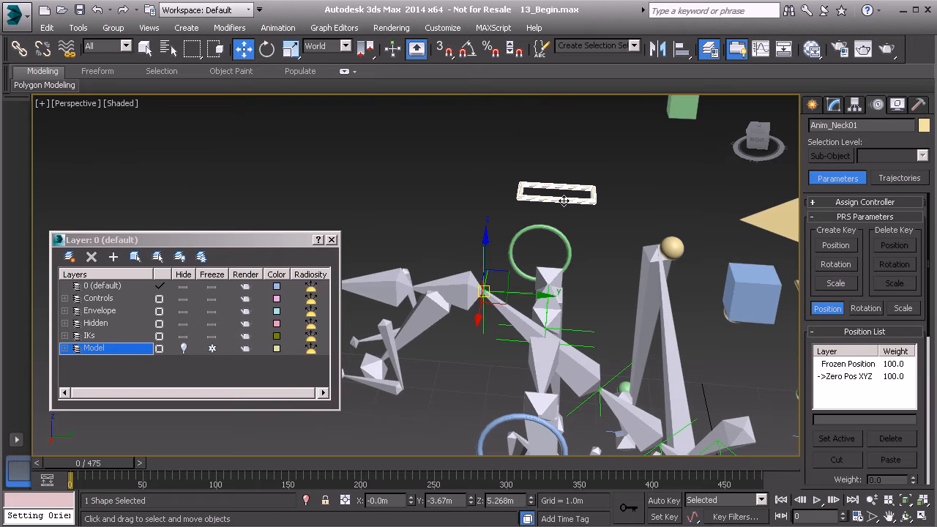
pyautogui.press('e')
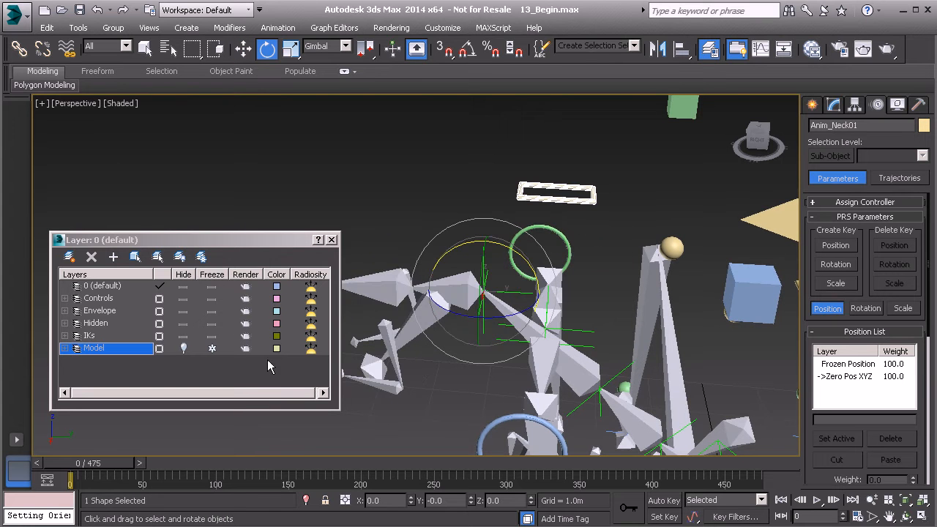
pyautogui.click(183, 349)
pyautogui.moveTo(491, 274); pyautogui.dragTo(432, 219)
pyautogui.keyDown('alt'); pyautogui.rightClick(404, 139); pyautogui.keyUp('alt')
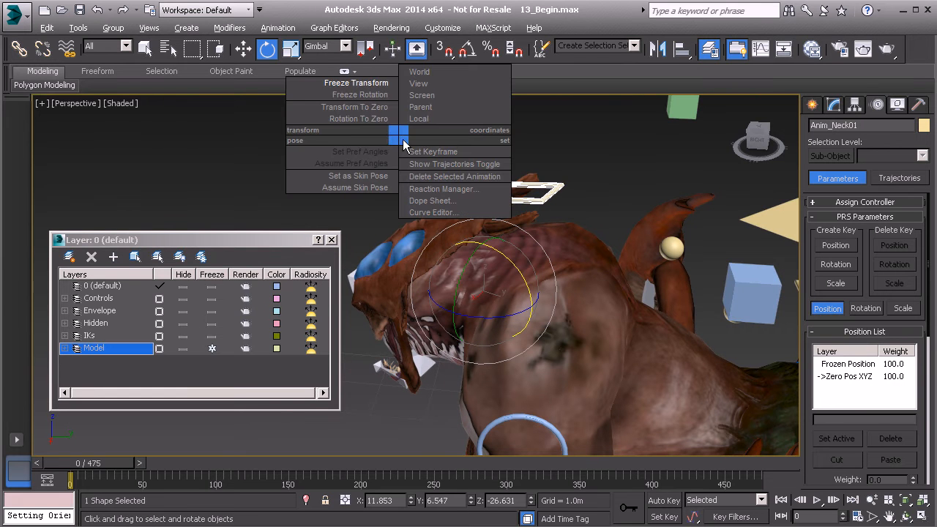
pyautogui.click(351, 108)
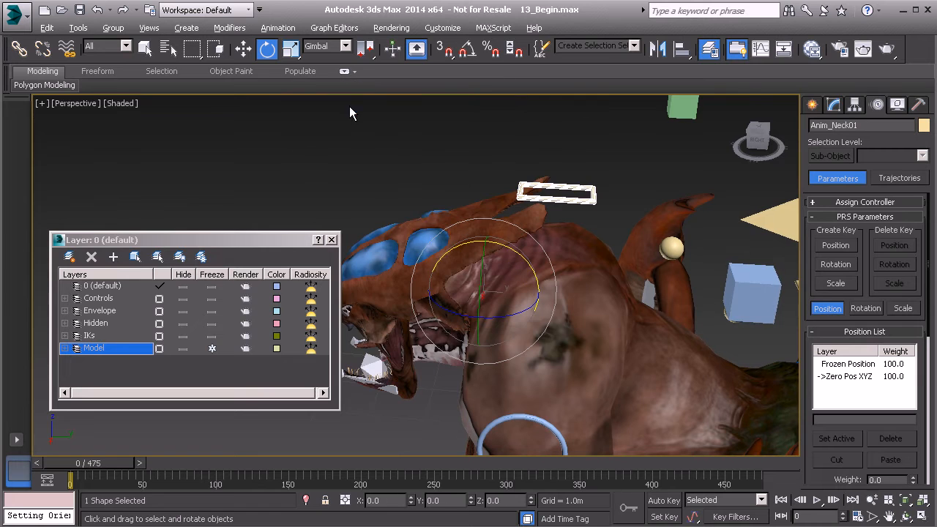
pyautogui.keyDown('alt'); pyautogui.moveTo(563, 219); pyautogui.dragTo(528, 280, button='middle'); pyautogui.keyUp('alt')
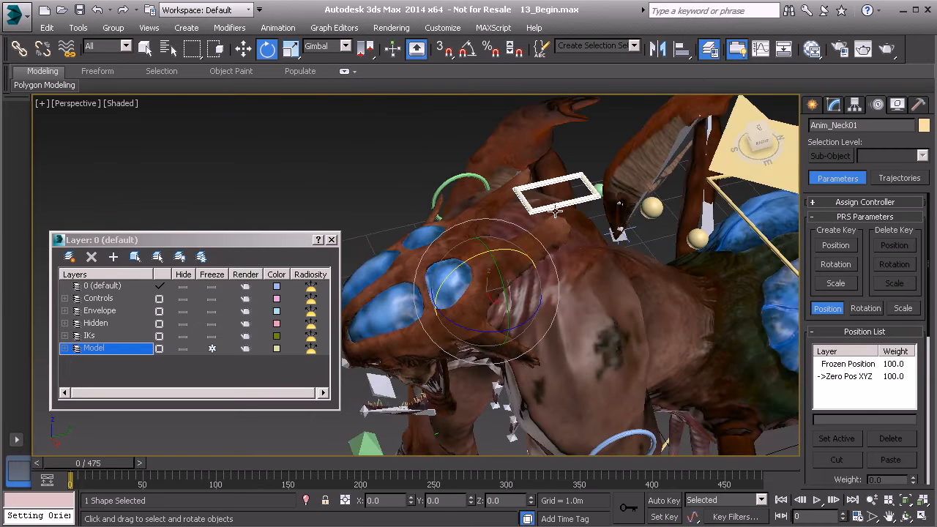
pyautogui.keyDown('alt'); pyautogui.moveTo(469, 256); pyautogui.dragTo(430, 247, button='middle'); pyautogui.keyUp('alt')
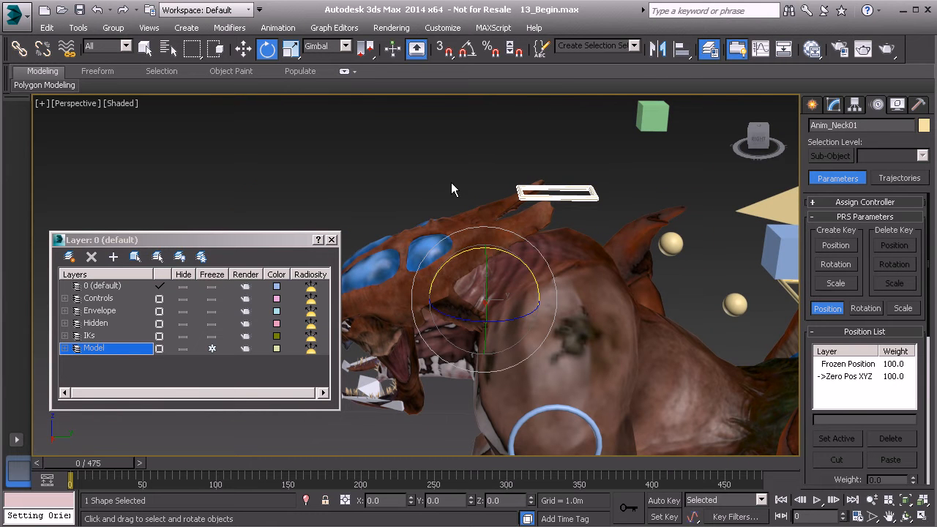
# Hide the Model layer and deselect the neck control.
pyautogui.click(183, 349)
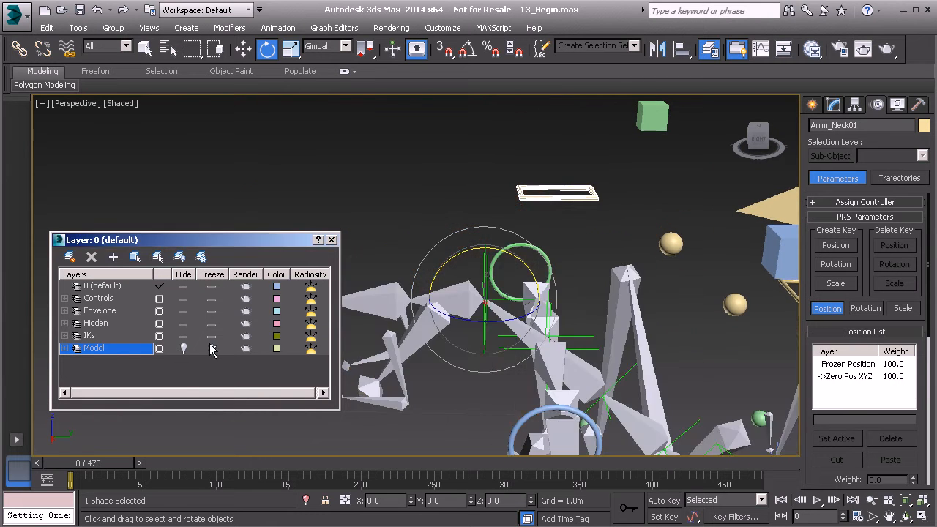
pyautogui.click(410, 190)
pyautogui.keyDown('alt'); pyautogui.moveTo(411, 190); pyautogui.dragTo(420, 249, button='middle'); pyautogui.keyUp('alt')
pyautogui.scroll(-5, 489, 163)
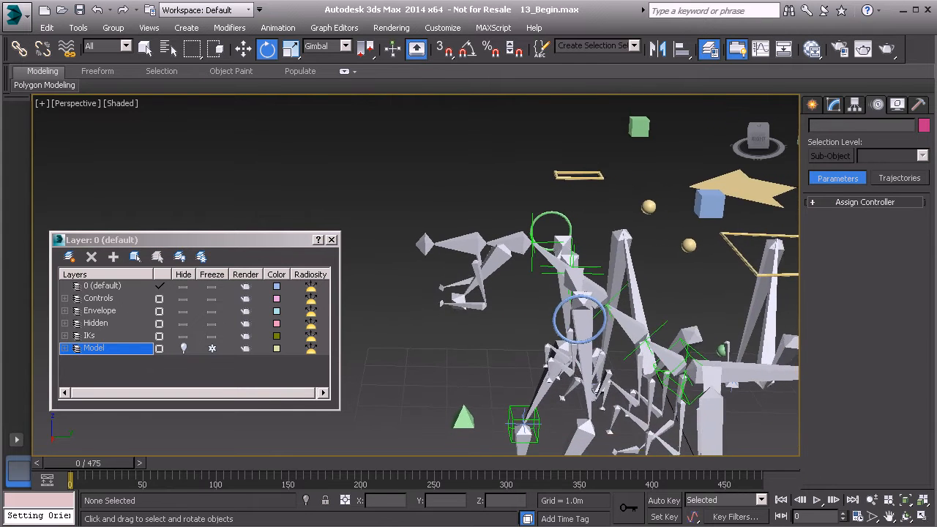
pyautogui.moveTo(545, 298); pyautogui.dragTo(478, 252, button='middle')
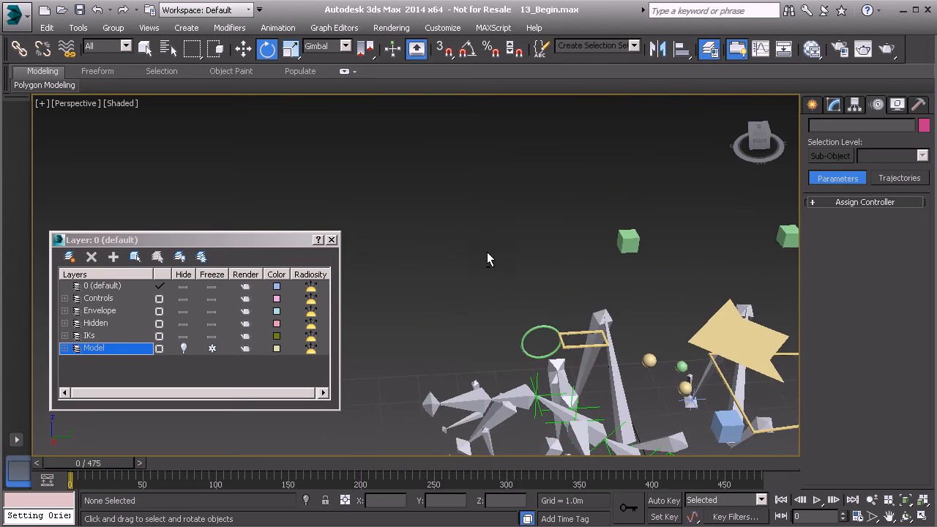
pyautogui.keyDown('alt'); pyautogui.moveTo(557, 310); pyautogui.dragTo(561, 287, button='middle'); pyautogui.keyUp('alt')
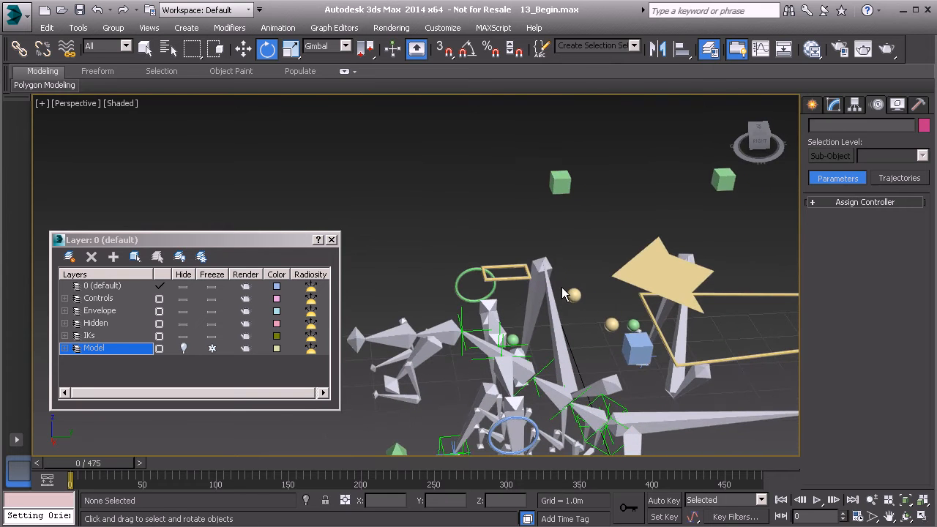
# Create a box with the Cube creation method, about 0.72 m per side, on the grid in front of the creature.
pyautogui.click(811, 106)
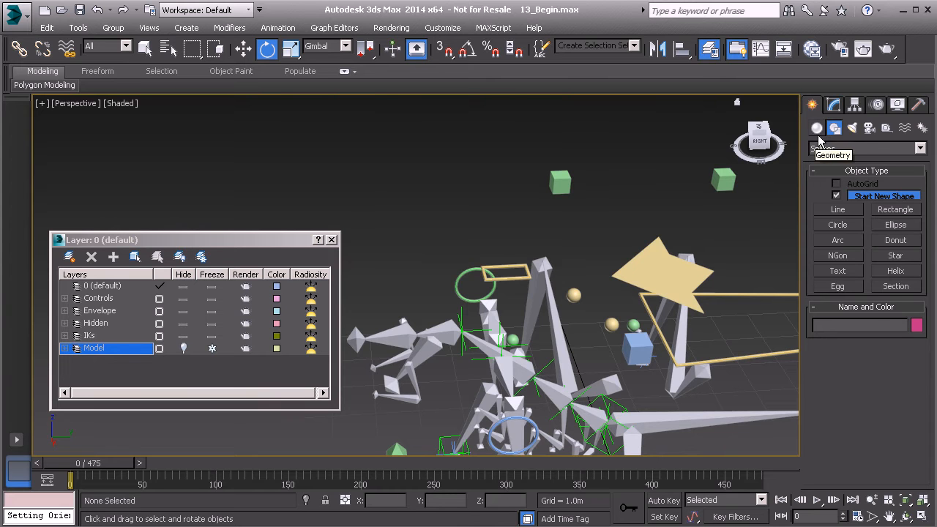
pyautogui.click(816, 129)
pyautogui.click(837, 198)
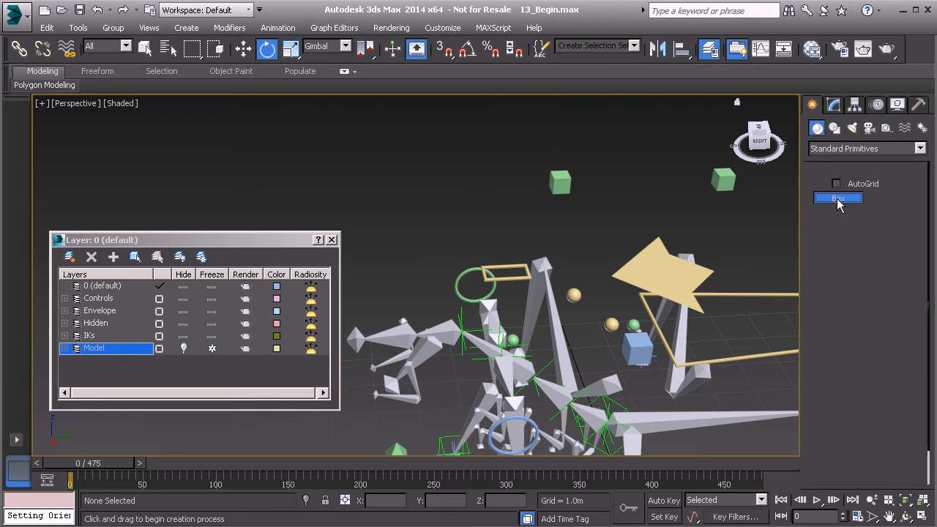
pyautogui.keyDown('alt'); pyautogui.moveTo(709, 297); pyautogui.dragTo(847, 347, button='middle'); pyautogui.keyUp('alt')
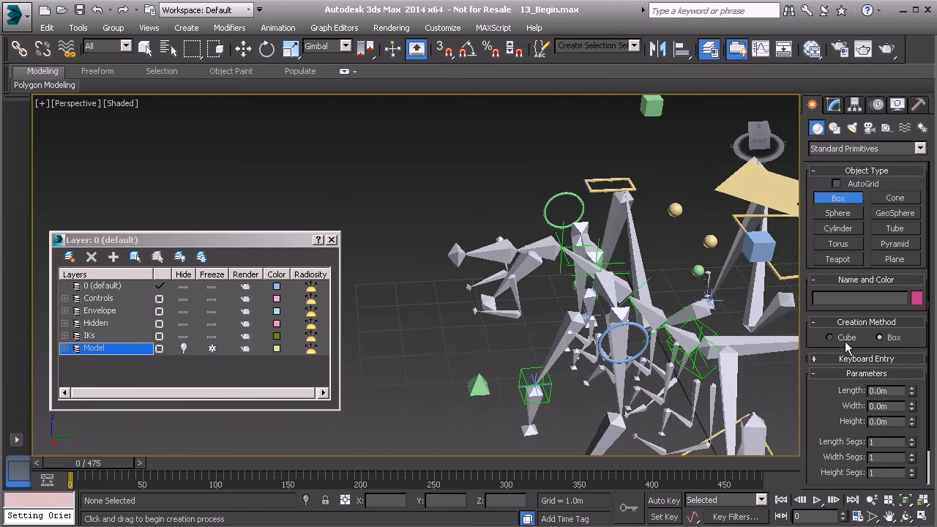
pyautogui.moveTo(389, 341); pyautogui.dragTo(396, 354)
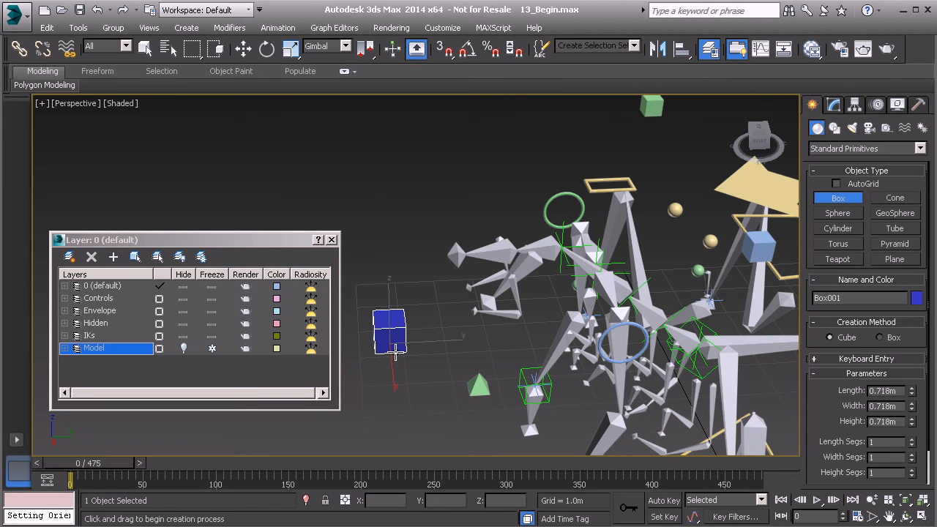
pyautogui.press('e')
# Convert the new cube to an Editable Poly.
pyautogui.moveTo(410, 288); pyautogui.dragTo(491, 280, button='middle')
pyautogui.scroll(4, 491, 161)
pyautogui.rightClick(429, 185)
pyautogui.moveTo(510, 323)
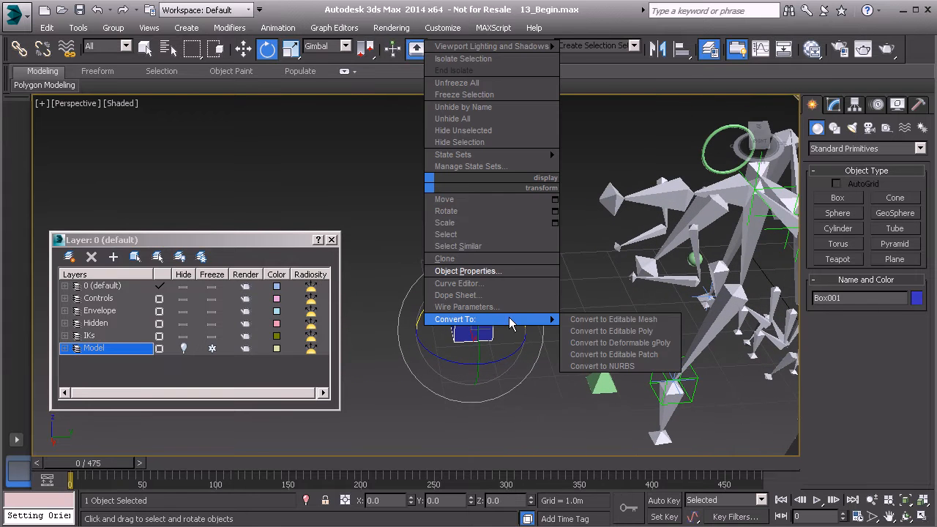
pyautogui.click(608, 330)
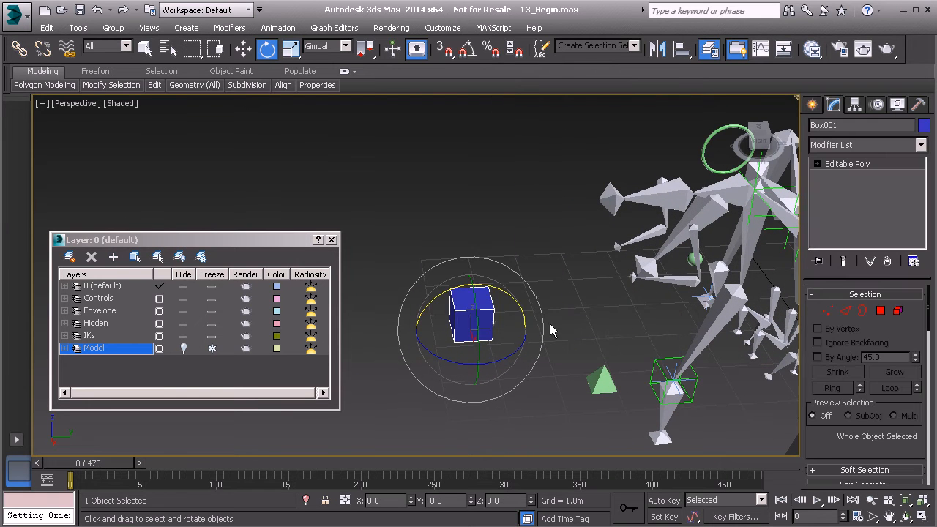
# Select seven edges of the cube at Edge level: all those outlining its top face and one adjoining side face.
pyautogui.scroll(4, 560, 331)
pyautogui.moveTo(505, 322); pyautogui.dragTo(535, 325, button='middle')
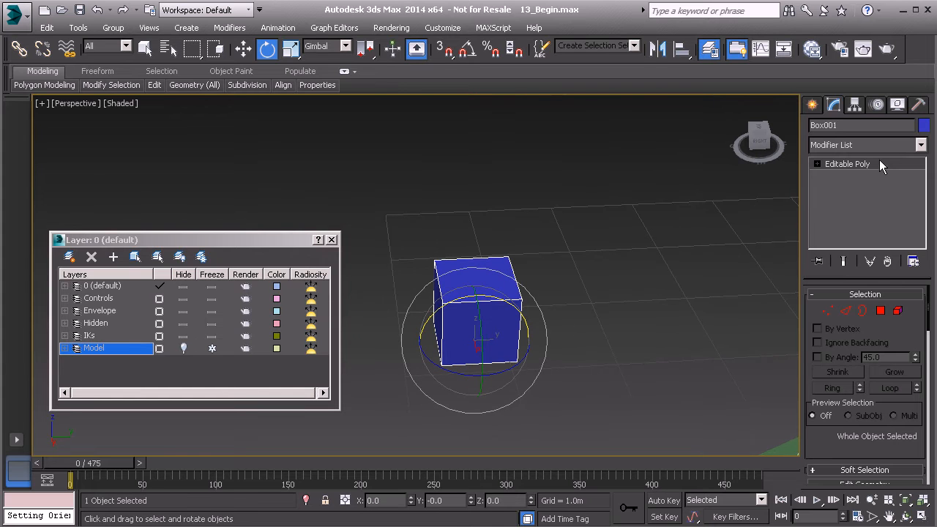
pyautogui.click(817, 164)
pyautogui.click(846, 188)
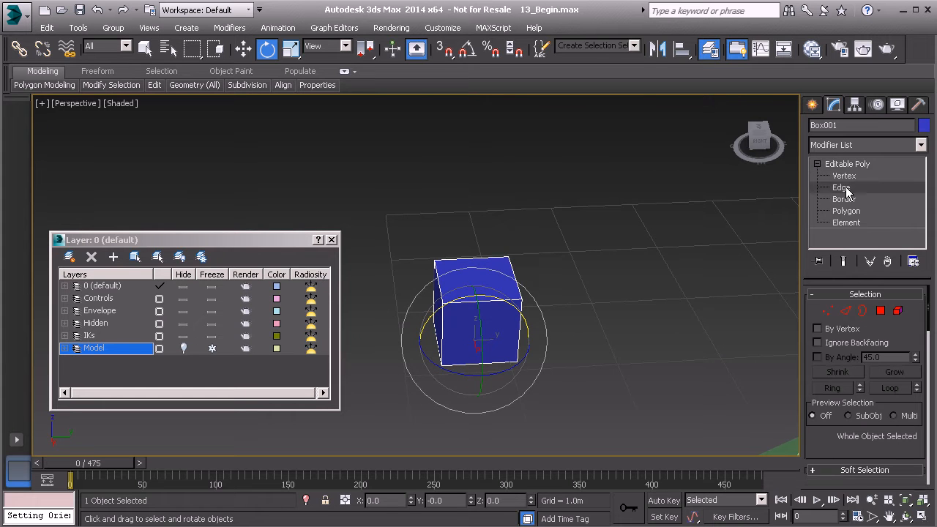
pyautogui.moveTo(602, 308); pyautogui.dragTo(623, 298, button='middle')
pyautogui.scroll(3, 448, 343)
pyautogui.click(476, 308)
pyautogui.keyDown('ctrl'); pyautogui.click(475, 242); pyautogui.keyUp('ctrl')
pyautogui.keyDown('ctrl'); pyautogui.click(534, 262); pyautogui.keyUp('ctrl')
pyautogui.keyDown('ctrl'); pyautogui.click(594, 236); pyautogui.keyUp('ctrl')
pyautogui.keyDown('ctrl'); pyautogui.click(537, 197); pyautogui.keyUp('ctrl')
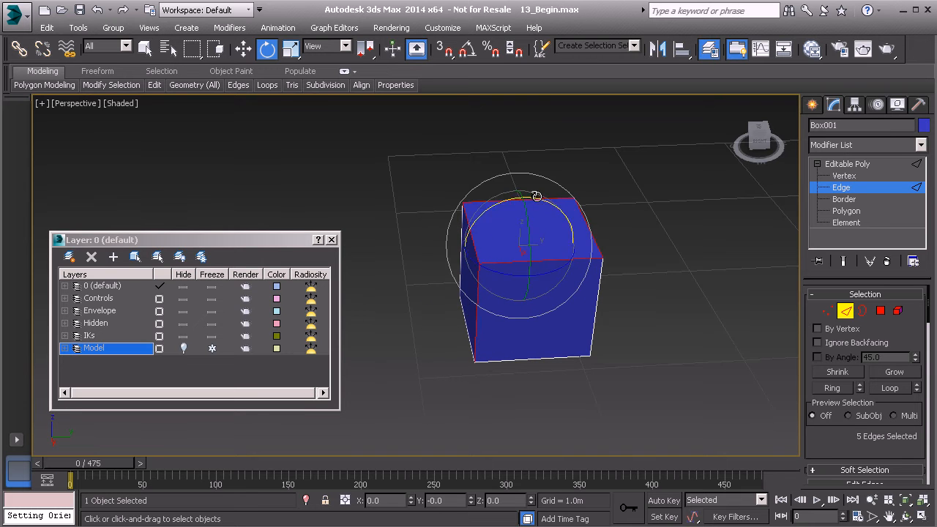
pyautogui.keyDown('ctrl'); pyautogui.click(459, 233); pyautogui.keyUp('ctrl')
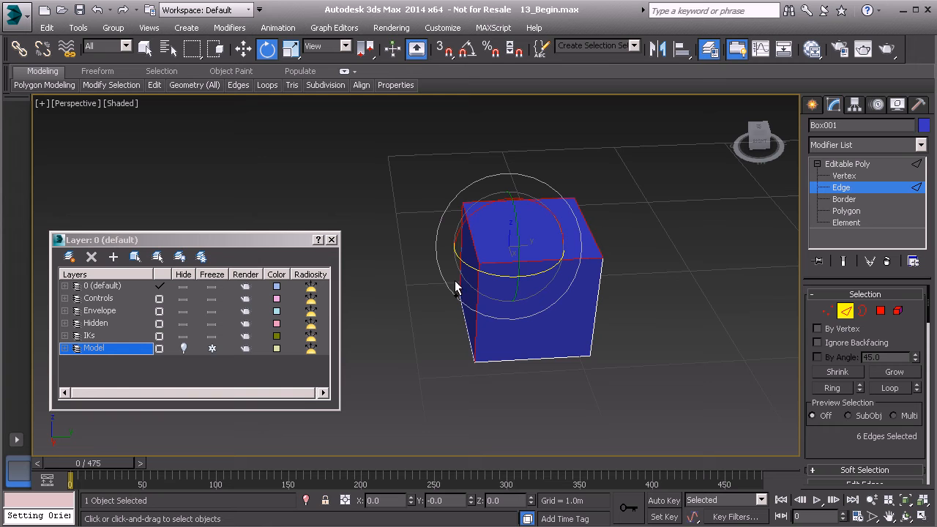
pyautogui.keyDown('ctrl'); pyautogui.click(462, 328); pyautogui.keyUp('ctrl')
# Create a Linear shape named Anim_Head01 from the selected cube edges.
pyautogui.keyDown('alt'); pyautogui.moveTo(494, 352); pyautogui.dragTo(570, 325, button='middle'); pyautogui.keyUp('alt')
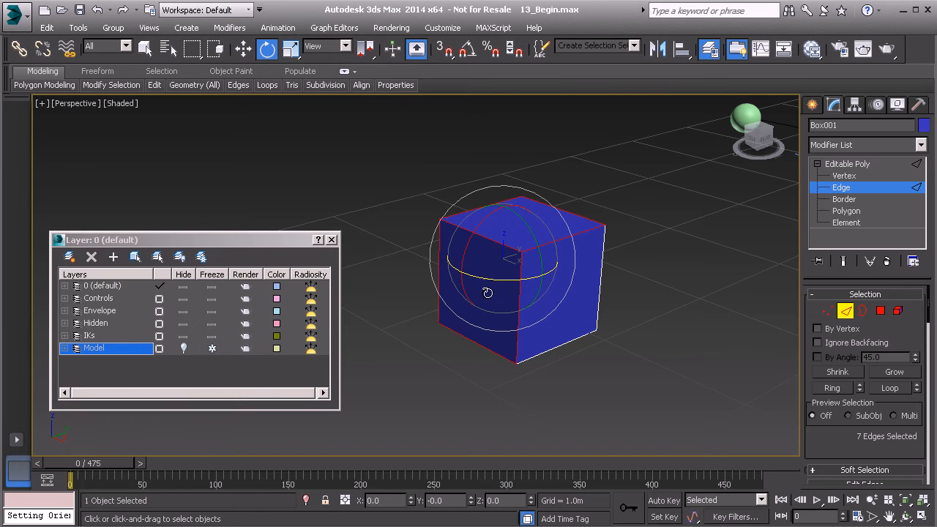
pyautogui.keyDown('alt'); pyautogui.moveTo(519, 247); pyautogui.dragTo(688, 278, button='middle'); pyautogui.keyUp('alt')
pyautogui.moveTo(814, 455); pyautogui.dragTo(810, 395)
pyautogui.scroll(-4, 810, 395)
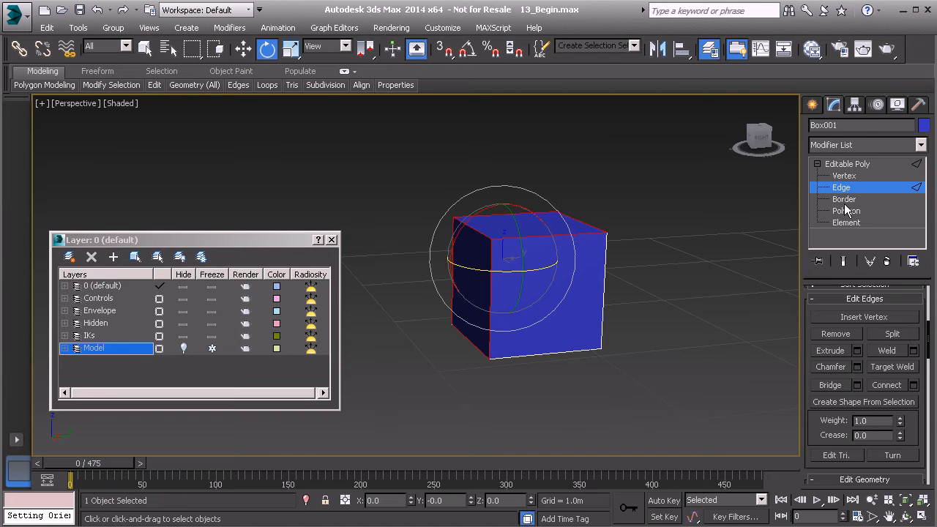
pyautogui.click(840, 403)
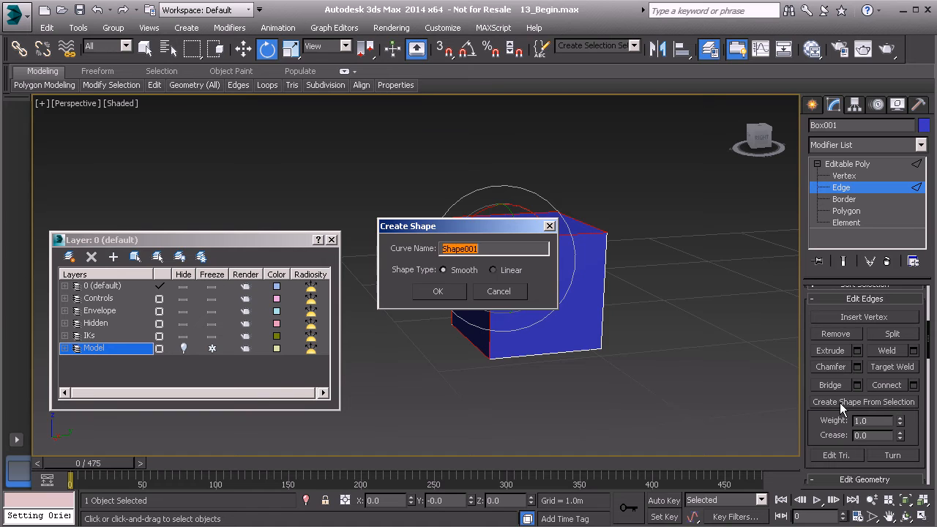
pyautogui.click(495, 269)
pyautogui.moveTo(491, 251); pyautogui.dragTo(437, 252)
pyautogui.write('Anim_Head01')
pyautogui.click(436, 291)
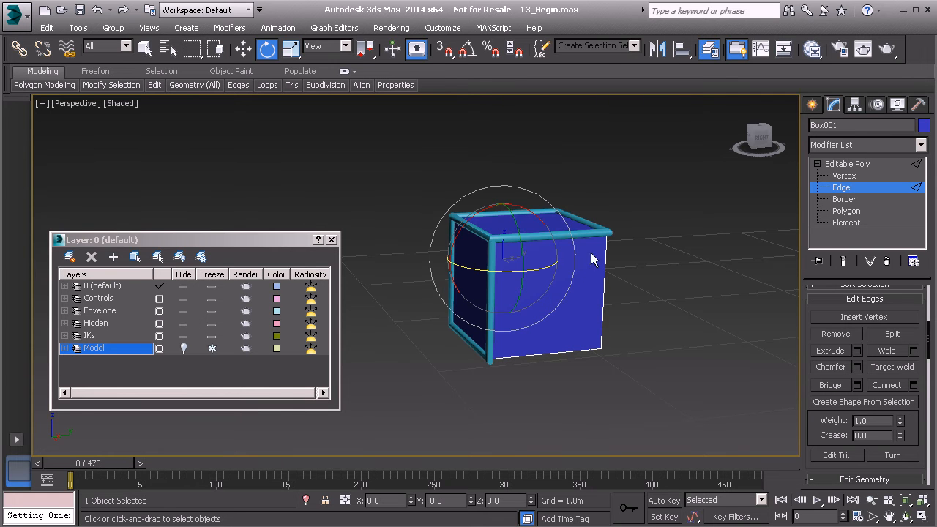
# Leave Edge level and delete the source cube, keeping only the extracted edge shape.
pyautogui.keyDown('alt'); pyautogui.moveTo(605, 254); pyautogui.dragTo(607, 274, button='middle'); pyautogui.keyUp('alt')
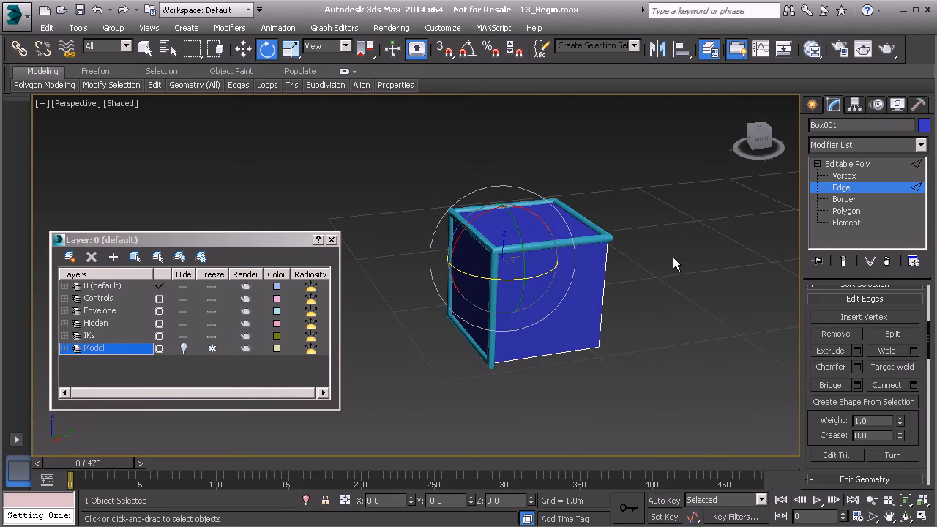
pyautogui.click(870, 166)
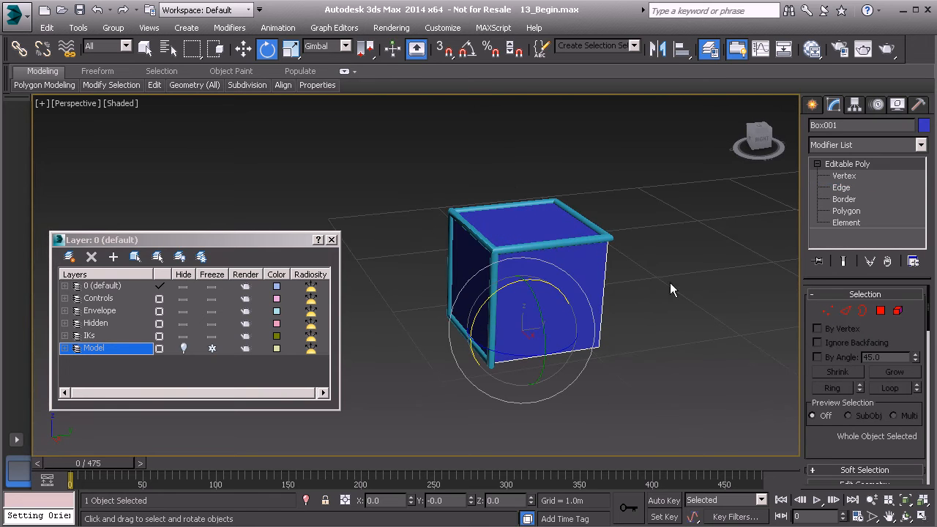
pyautogui.click(617, 289)
pyautogui.click(576, 309)
pyautogui.moveTo(575, 309); pyautogui.dragTo(592, 294)
pyautogui.press('Delete')
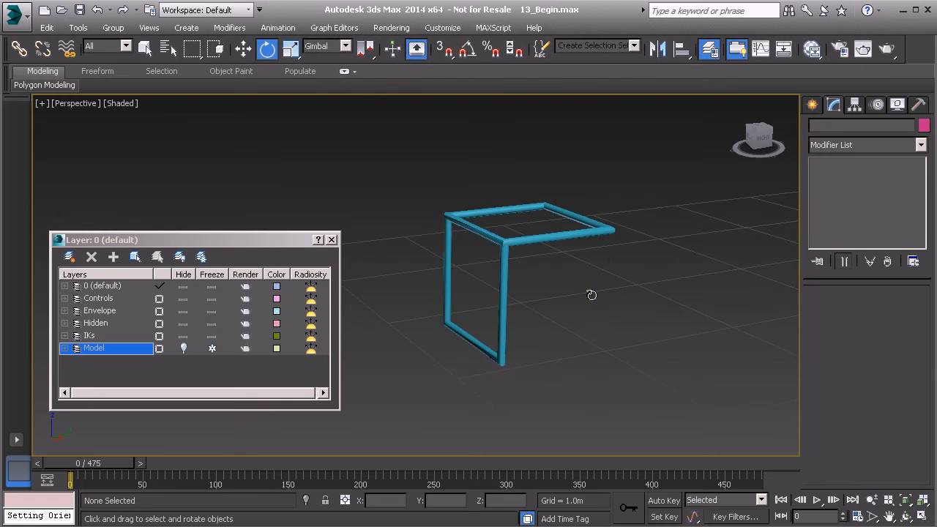
# Align the Anim_Head01 shape to the creature's head bone, Bn_Head01.
pyautogui.click(540, 237)
pyautogui.keyDown('alt'); pyautogui.moveTo(526, 256); pyautogui.dragTo(500, 266, button='middle'); pyautogui.keyUp('alt')
pyautogui.moveTo(568, 272); pyautogui.dragTo(513, 335, button='middle')
pyautogui.scroll(-6, 560, 334)
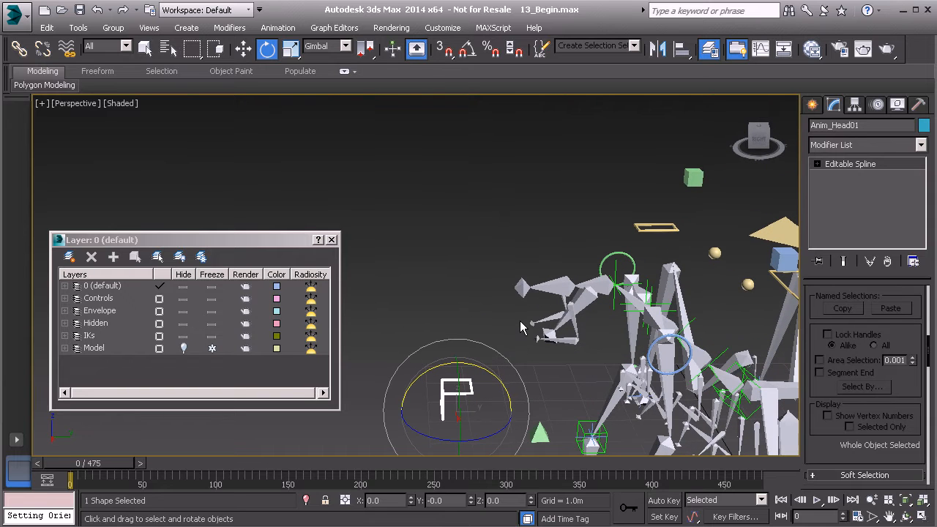
pyautogui.hotkey('alt', 'a')
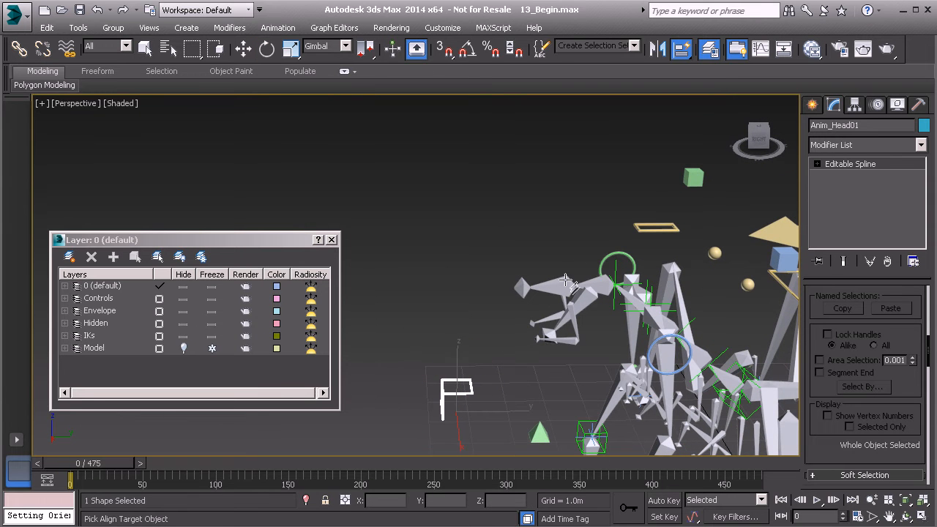
pyautogui.click(553, 287)
pyautogui.press('w')
pyautogui.moveTo(577, 290)
pyautogui.mouseDown(button='middle')
pyautogui.moveTo(558, 290)
pyautogui.moveTo(577, 292)
pyautogui.mouseUp(button='middle')
pyautogui.scroll(4, 558, 295)
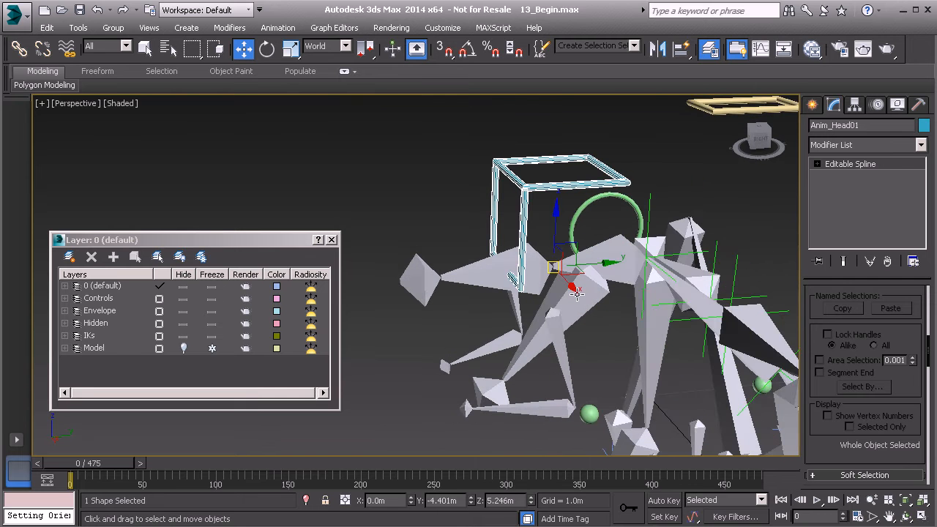
# Change the object color of Anim_Head01 to pale yellow.
pyautogui.click(923, 126)
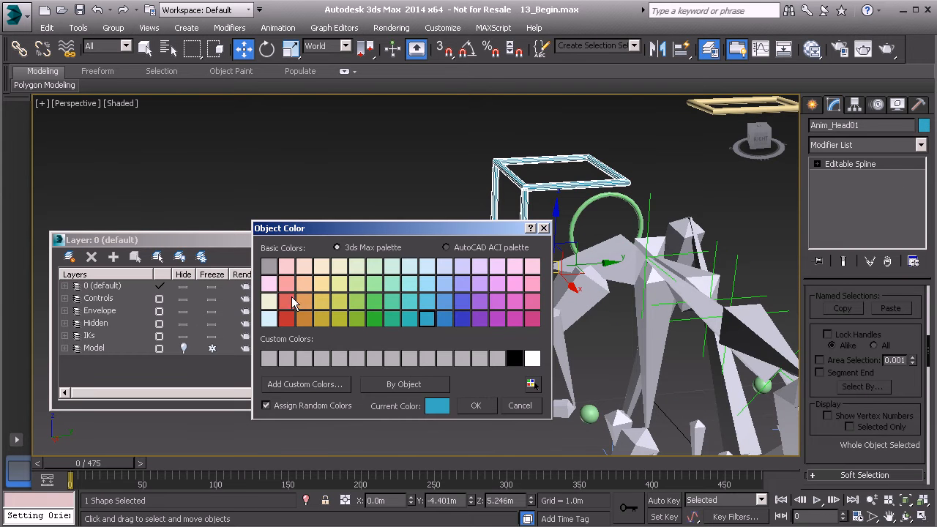
pyautogui.click(327, 284)
pyautogui.click(476, 402)
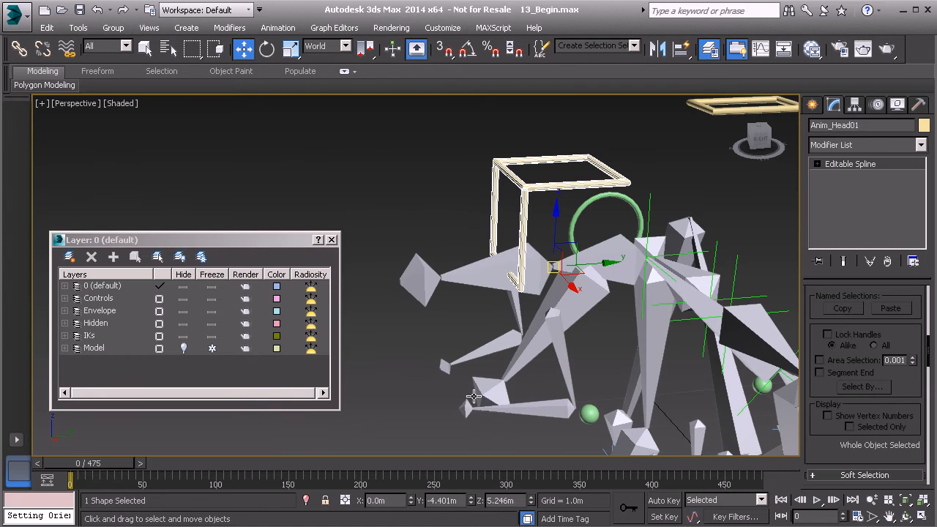
# Reset the XForm of Anim_Head01 and collapse its modifier stack.
pyautogui.click(920, 105)
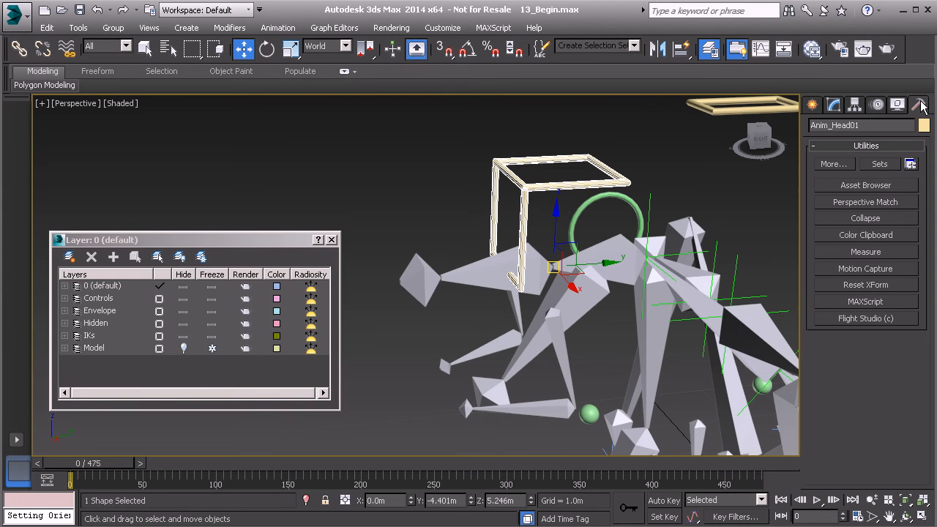
pyautogui.click(866, 285)
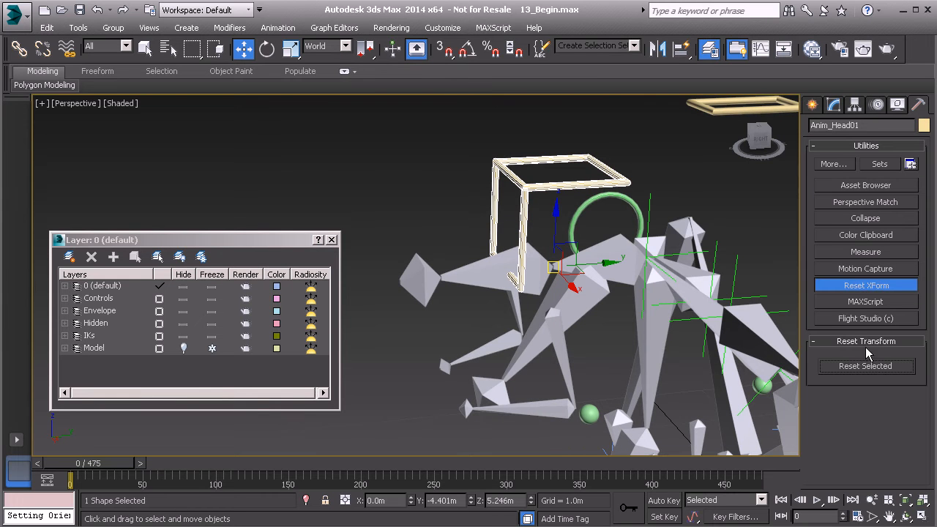
pyautogui.click(878, 286)
pyautogui.click(863, 220)
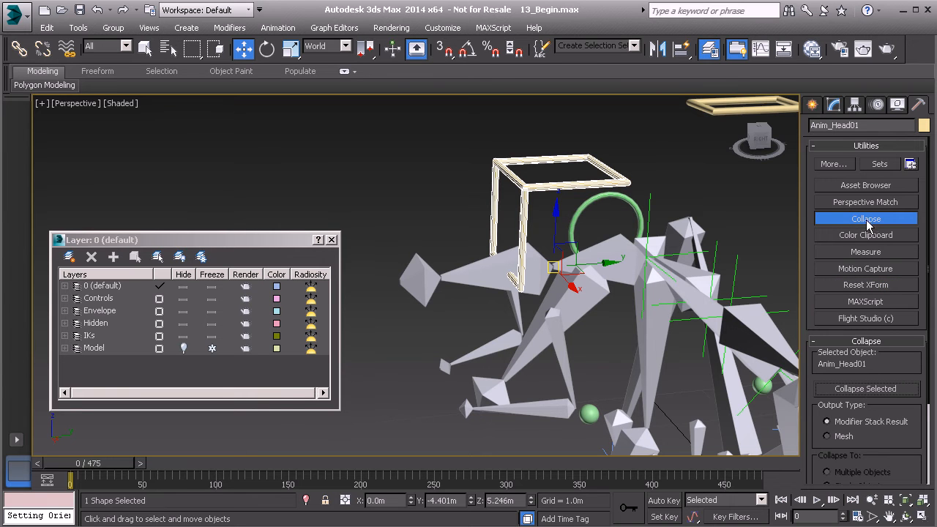
pyautogui.click(866, 222)
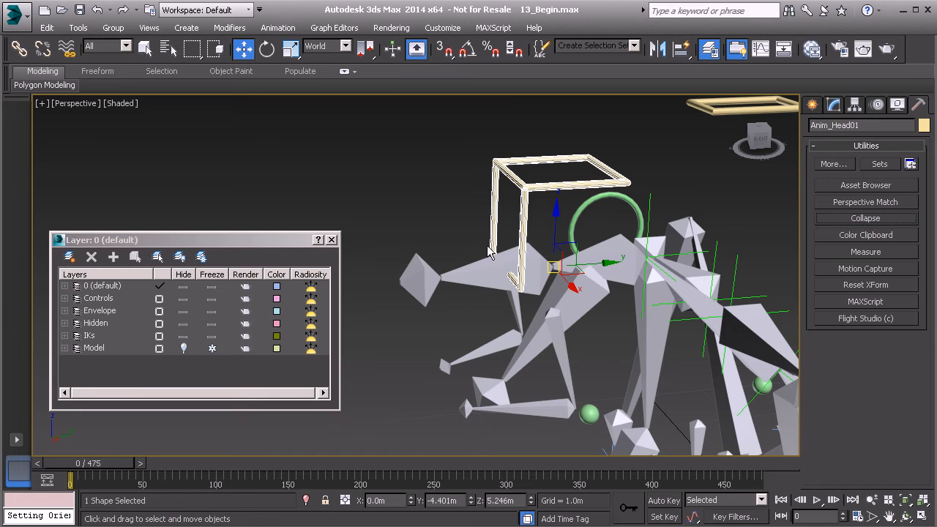
# Add Anim_Head01 to the Controls layer.
pyautogui.click(108, 299)
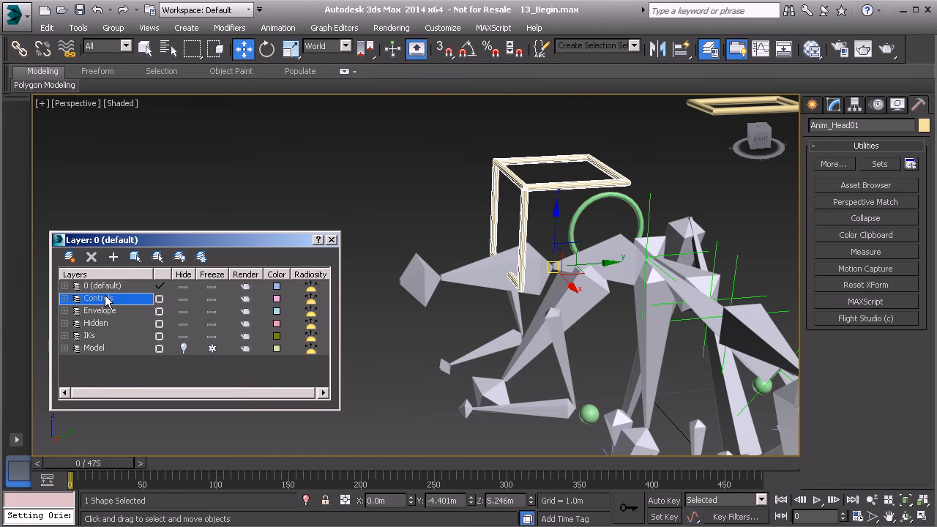
pyautogui.click(112, 256)
pyautogui.moveTo(480, 224); pyautogui.dragTo(520, 227, button='middle')
pyautogui.scroll(-3, 543, 192)
pyautogui.keyDown('alt'); pyautogui.moveTo(543, 192); pyautogui.dragTo(558, 174, button='middle'); pyautogui.keyUp('alt')
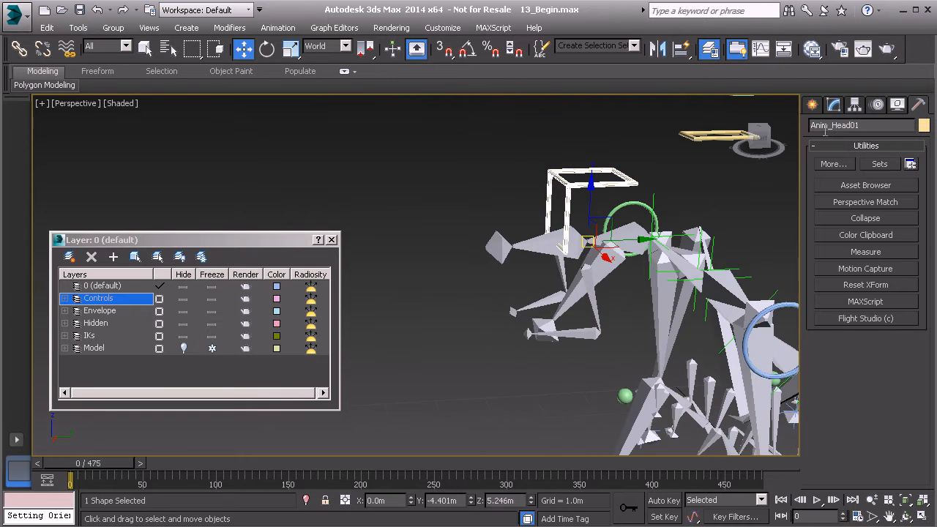
# Select all eight vertices of the Anim_Head01 spline at Vertex level.
pyautogui.click(835, 105)
pyautogui.click(862, 164)
pyautogui.press('1')
pyautogui.keyDown('alt'); pyautogui.moveTo(542, 220); pyautogui.dragTo(556, 226, button='middle'); pyautogui.keyUp('alt')
pyautogui.moveTo(484, 133); pyautogui.dragTo(672, 278)
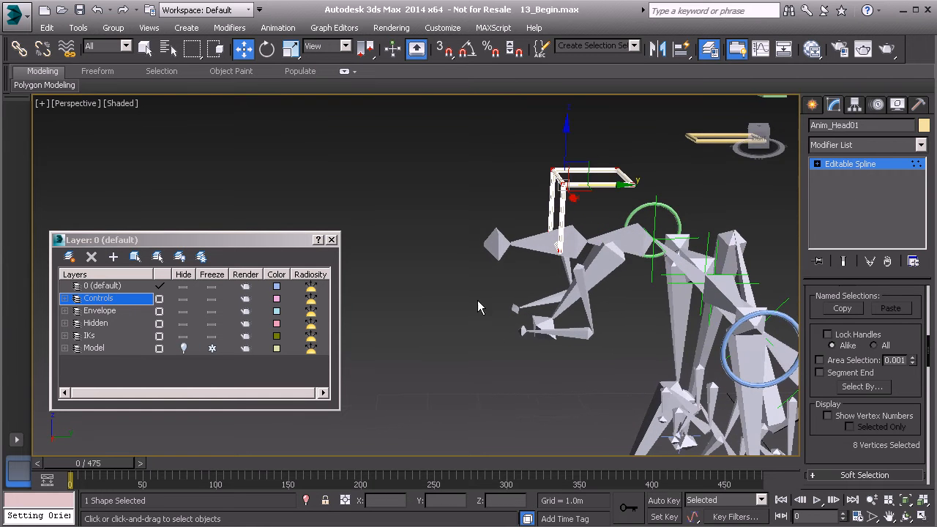
# Show the Model layer, then move the selected vertices forward and scale them up uniformly around the creature's head.
pyautogui.click(183, 347)
pyautogui.keyDown('alt'); pyautogui.moveTo(596, 296); pyautogui.dragTo(569, 276, button='middle'); pyautogui.keyUp('alt')
pyautogui.moveTo(564, 193); pyautogui.dragTo(541, 187)
pyautogui.keyDown('alt'); pyautogui.moveTo(540, 188); pyautogui.dragTo(607, 234, button='middle'); pyautogui.keyUp('alt')
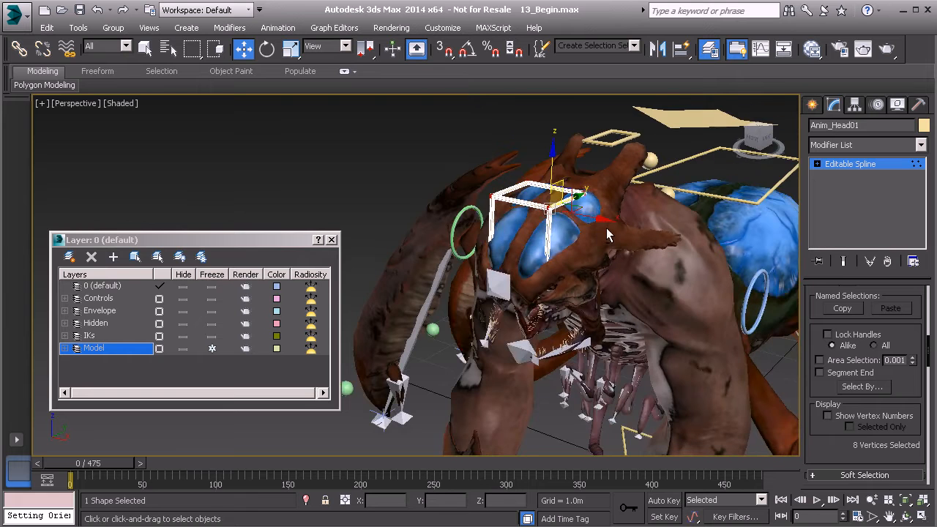
pyautogui.press('r')
pyautogui.moveTo(560, 205); pyautogui.dragTo(647, 175)
pyautogui.keyDown('alt'); pyautogui.moveTo(647, 175); pyautogui.dragTo(510, 249, button='middle'); pyautogui.keyUp('alt')
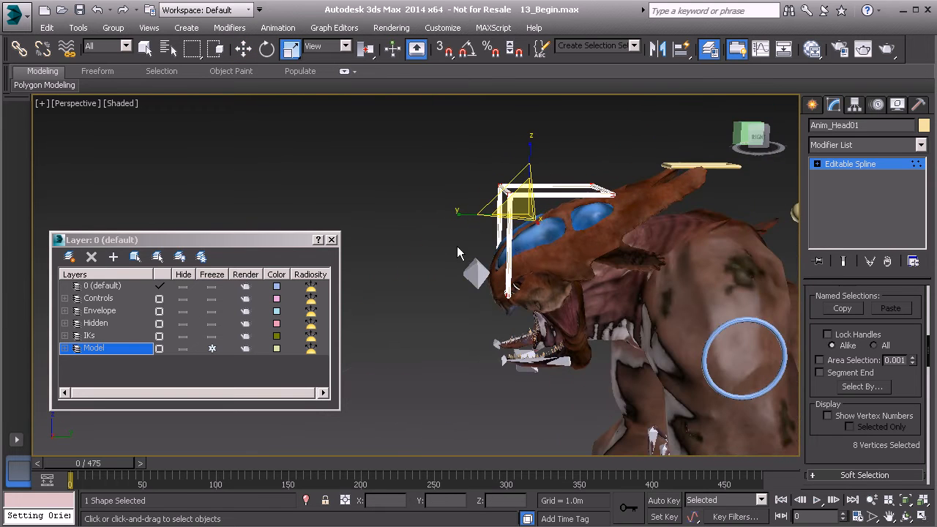
# Move the two lower front vertices of the head control forward past the snout and scale them to about 71% along X.
pyautogui.moveTo(533, 311); pyautogui.dragTo(531, 307)
pyautogui.keyDown('alt'); pyautogui.moveTo(532, 308); pyautogui.dragTo(505, 299, button='middle'); pyautogui.keyUp('alt')
pyautogui.press('w')
pyautogui.moveTo(563, 296); pyautogui.dragTo(516, 288)
pyautogui.keyDown('alt'); pyautogui.moveTo(517, 287); pyautogui.dragTo(612, 299, button='middle'); pyautogui.keyUp('alt')
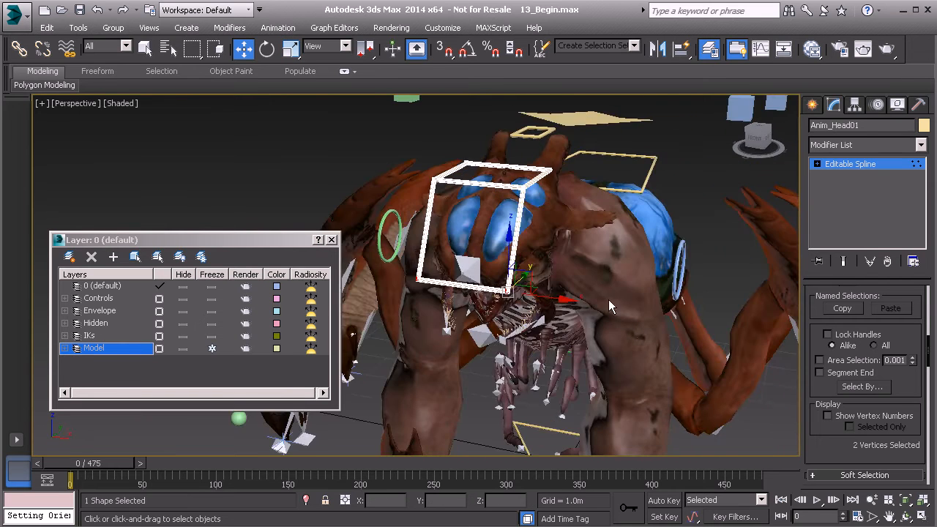
pyautogui.press('r')
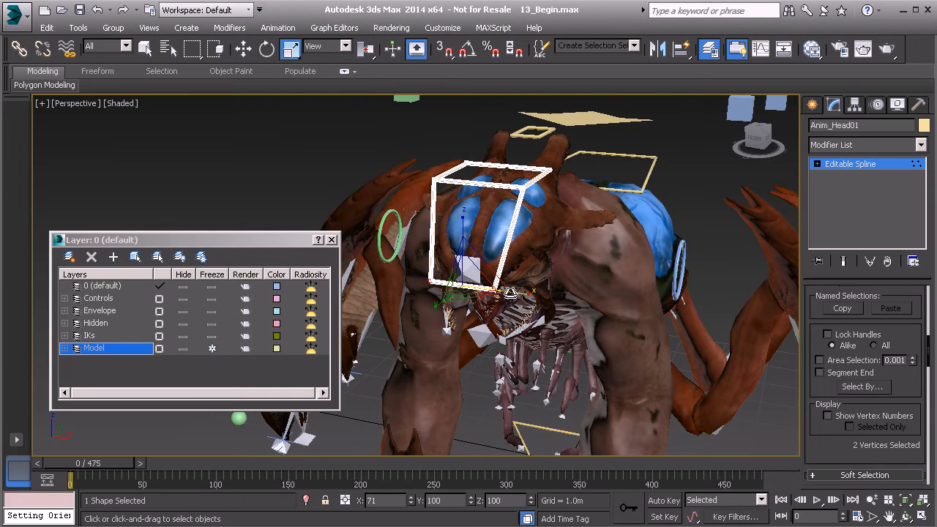
pyautogui.keyDown('alt'); pyautogui.moveTo(511, 293); pyautogui.dragTo(556, 269, button='middle'); pyautogui.keyUp('alt')
# Raise the two rear vertices of the head control so its top follows the head's slope, and scale their spacing.
pyautogui.keyDown('alt'); pyautogui.moveTo(610, 208); pyautogui.dragTo(632, 222, button='middle'); pyautogui.keyUp('alt')
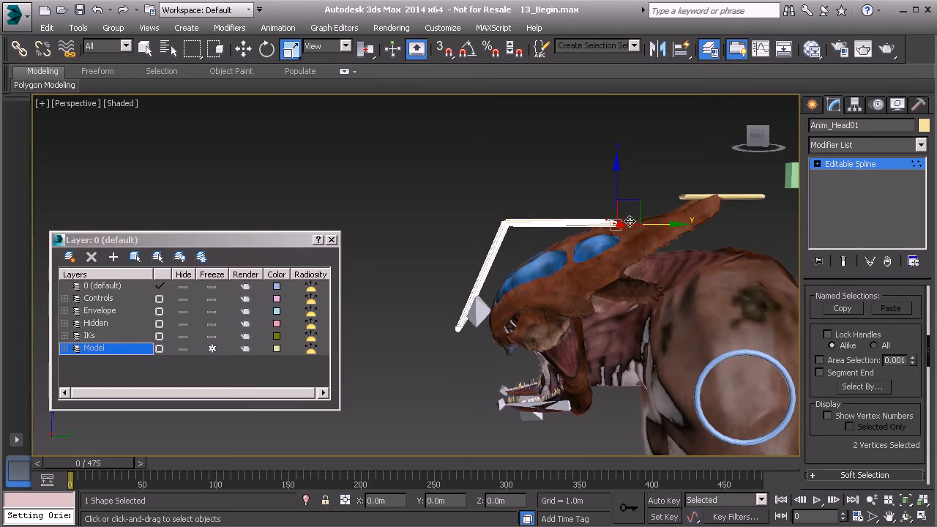
pyautogui.press('w')
pyautogui.moveTo(643, 207); pyautogui.dragTo(660, 175)
pyautogui.keyDown('alt'); pyautogui.moveTo(669, 190); pyautogui.dragTo(604, 286, button='middle'); pyautogui.keyUp('alt')
pyautogui.press('r')
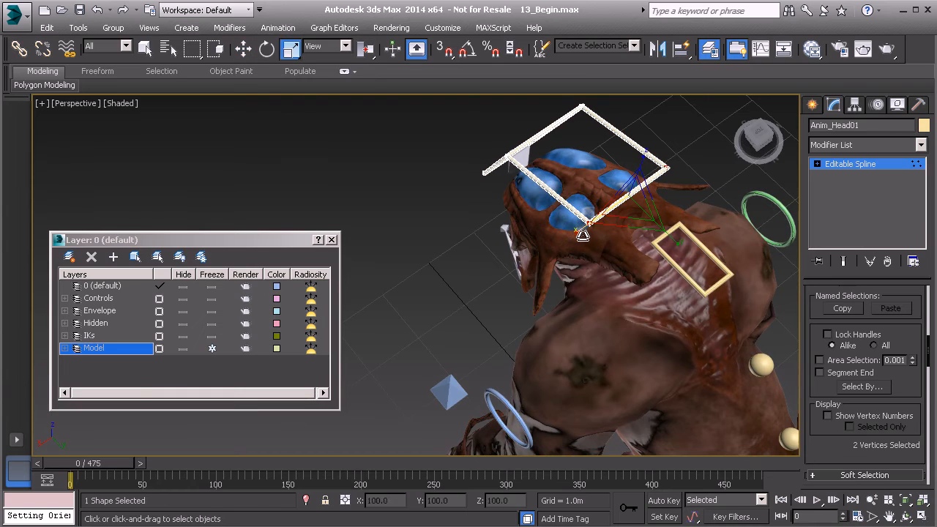
pyautogui.moveTo(577, 229); pyautogui.dragTo(598, 218)
# Move all eight vertices slightly down toward the head, then lower the four vertices at the control's bend.
pyautogui.keyDown('alt'); pyautogui.moveTo(598, 217); pyautogui.dragTo(496, 189, button='middle'); pyautogui.keyUp('alt')
pyautogui.moveTo(415, 169); pyautogui.dragTo(648, 352)
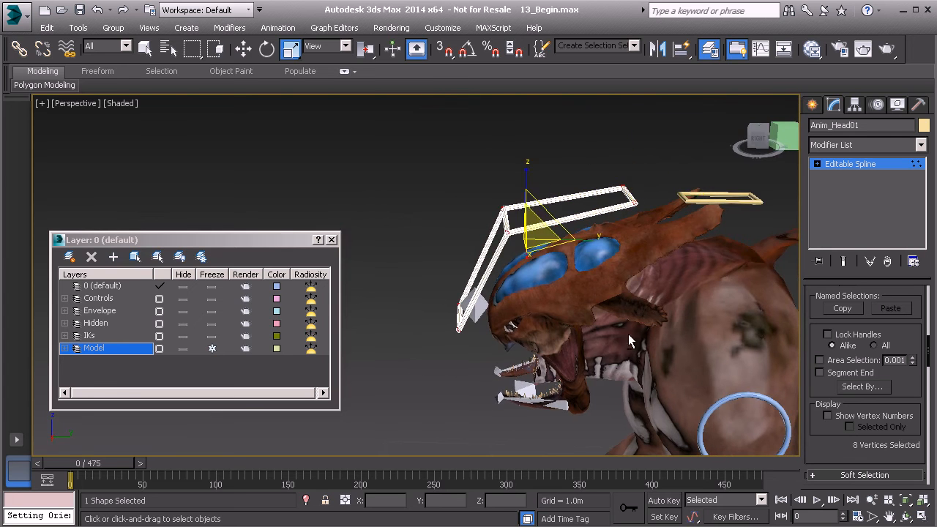
pyautogui.keyDown('alt'); pyautogui.moveTo(649, 352); pyautogui.dragTo(573, 261, button='middle'); pyautogui.keyUp('alt')
pyautogui.press('w')
pyautogui.moveTo(533, 205); pyautogui.dragTo(534, 213)
pyautogui.moveTo(466, 210); pyautogui.dragTo(538, 250)
pyautogui.moveTo(536, 217); pyautogui.dragTo(540, 222)
pyautogui.moveTo(568, 271)
pyautogui.keyDown('alt'); pyautogui.mouseDown(button='middle')
pyautogui.moveTo(738, 296)
pyautogui.moveTo(581, 284)
pyautogui.mouseUp(button='middle'); pyautogui.keyUp('alt')
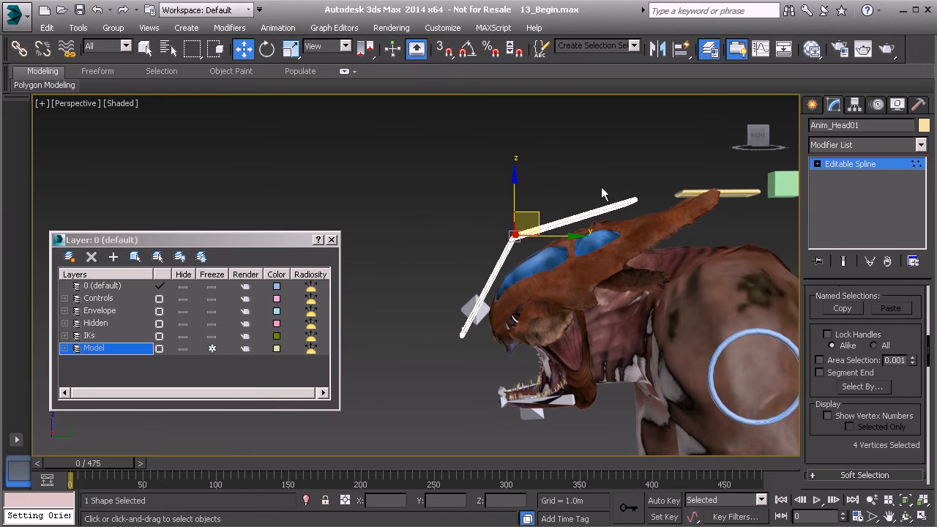
# Finish vertex editing on the head control and hide the Model layer.
pyautogui.click(858, 166)
pyautogui.click(498, 175)
pyautogui.keyDown('alt'); pyautogui.moveTo(515, 221); pyautogui.dragTo(535, 254, button='middle'); pyautogui.keyUp('alt')
pyautogui.click(505, 291)
pyautogui.click(182, 348)
# Clone the PtDrv_Neck01 point helper as a copy named PtDrv_Head01.
pyautogui.click(546, 257)
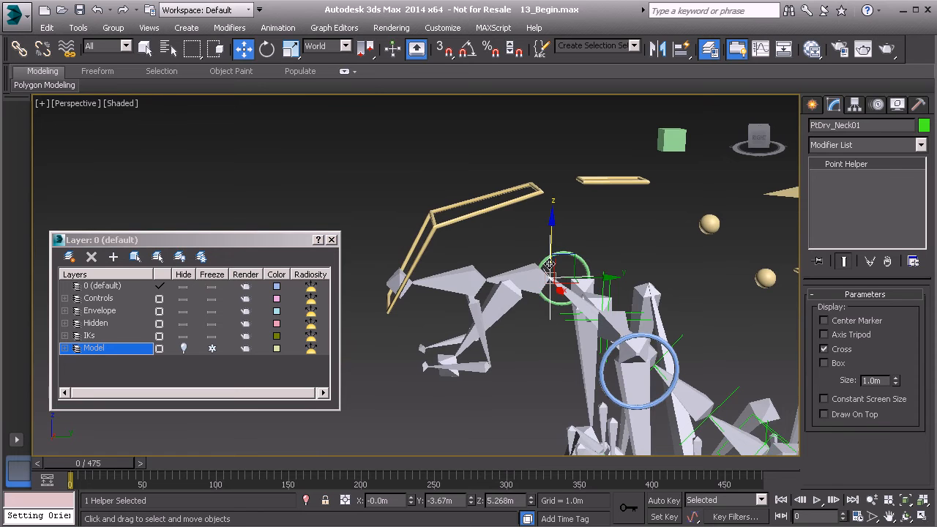
pyautogui.keyDown('shift'); pyautogui.moveTo(550, 263); pyautogui.dragTo(552, 265); pyautogui.keyUp('shift')
pyautogui.moveTo(424, 300); pyautogui.dragTo(493, 308)
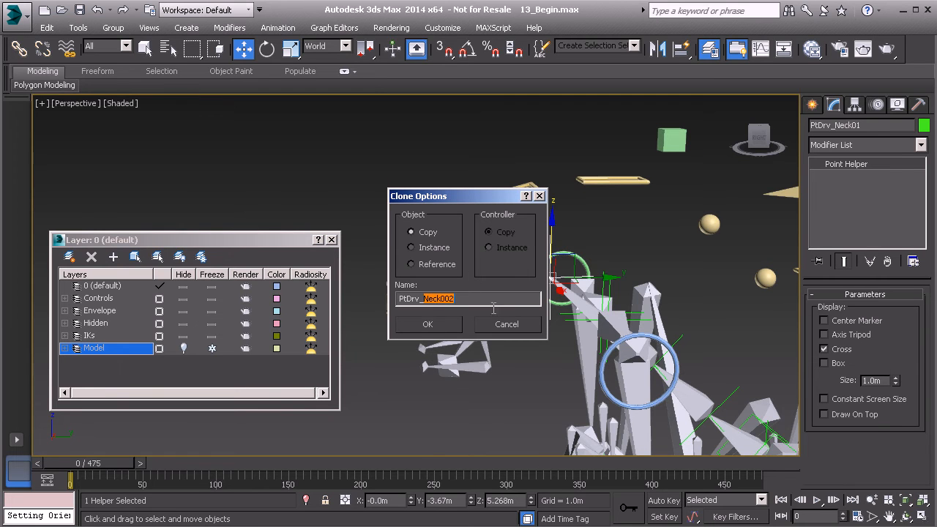
pyautogui.write('Head01')
pyautogui.click(445, 327)
# Align the PtDrv_Head01 helper to the head bone, Bn_Head01.
pyautogui.moveTo(486, 293); pyautogui.dragTo(498, 319, button='middle')
pyautogui.scroll(1, 498, 319)
pyautogui.hotkey('alt', 'a')
pyautogui.click(459, 309)
pyautogui.click(471, 389)
pyautogui.scroll(2, 561, 258)
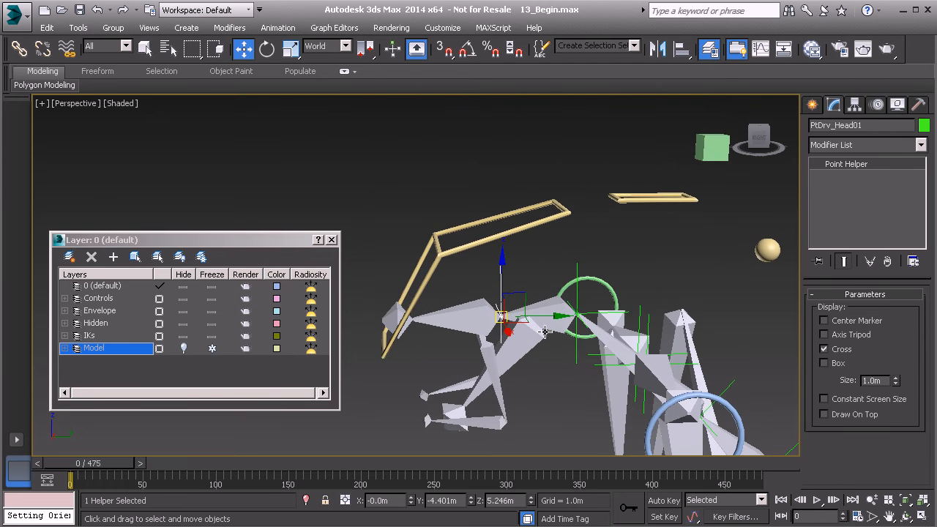
# Link the PtDrv_Head01 helper to the Anim_Head01 control as its parent.
pyautogui.moveTo(510, 330); pyautogui.dragTo(506, 295, button='middle')
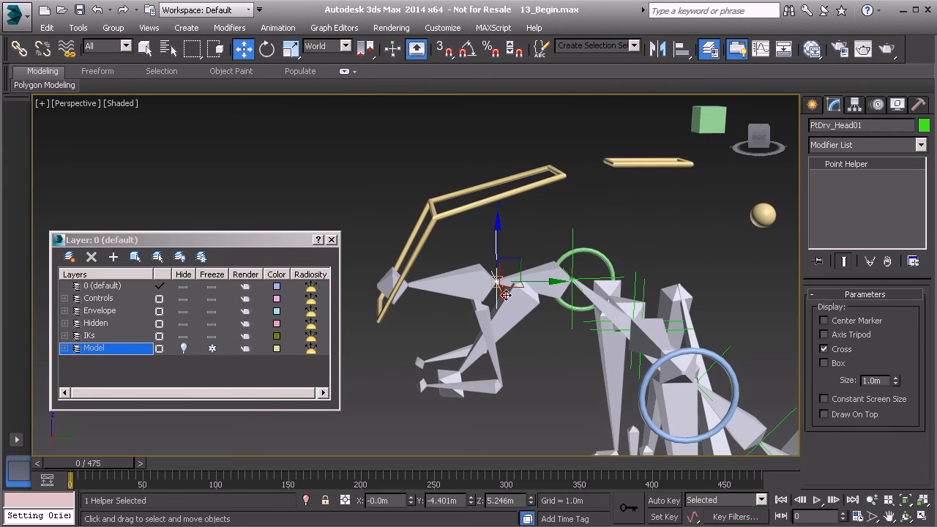
pyautogui.click(19, 49)
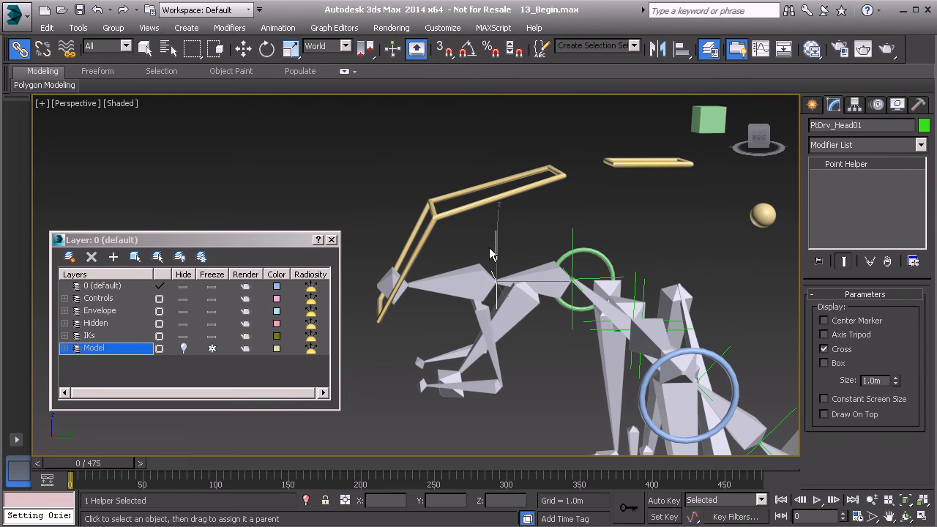
pyautogui.moveTo(496, 246); pyautogui.dragTo(524, 188)
# Apply an Orientation Constraint to Bn_Head01 with PtDrv_Head01 as the target.
pyautogui.click(446, 291)
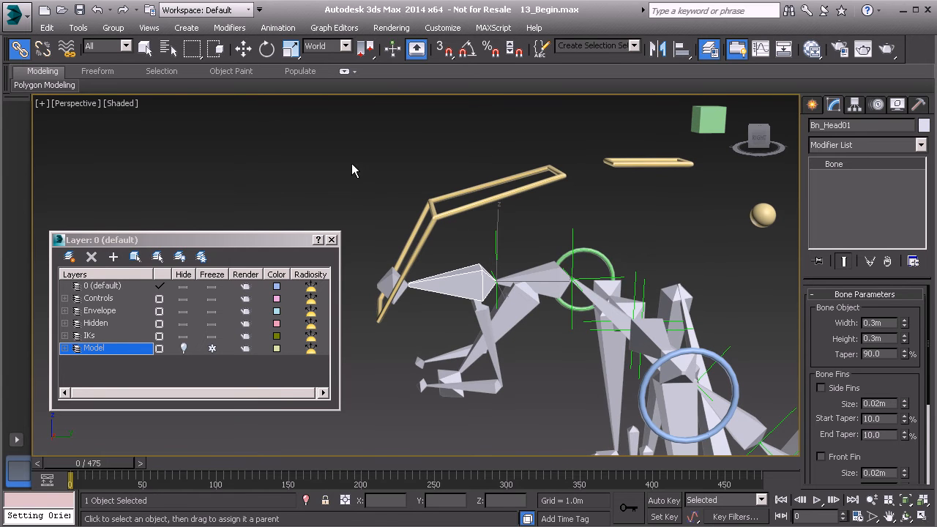
pyautogui.click(277, 28)
pyautogui.moveTo(336, 94)
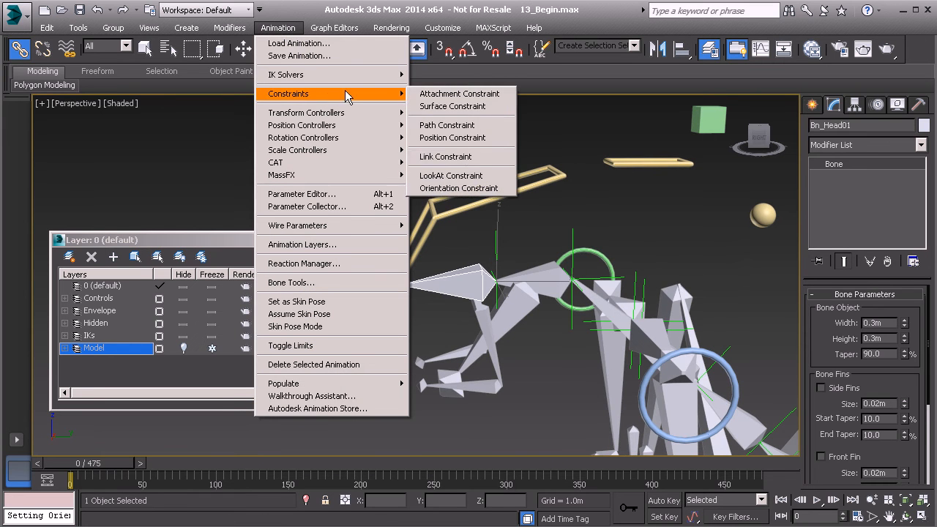
pyautogui.click(459, 188)
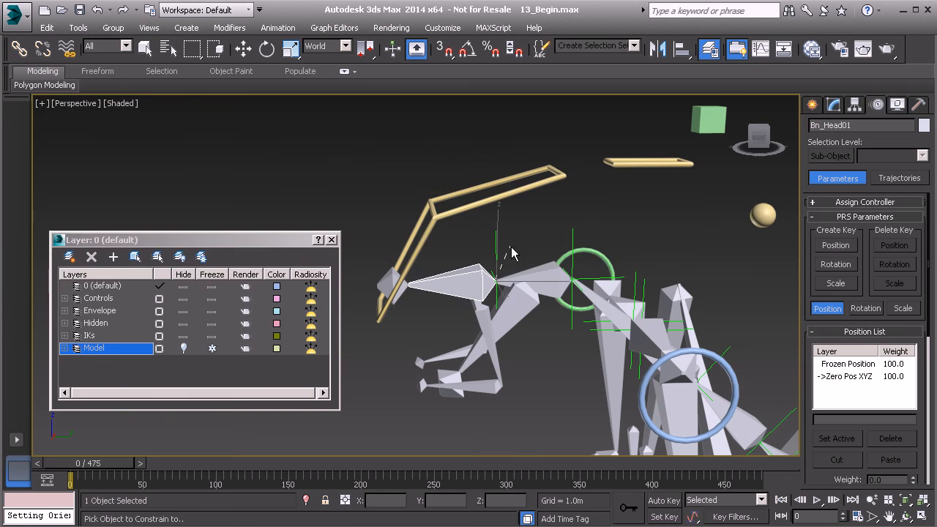
pyautogui.press('w')
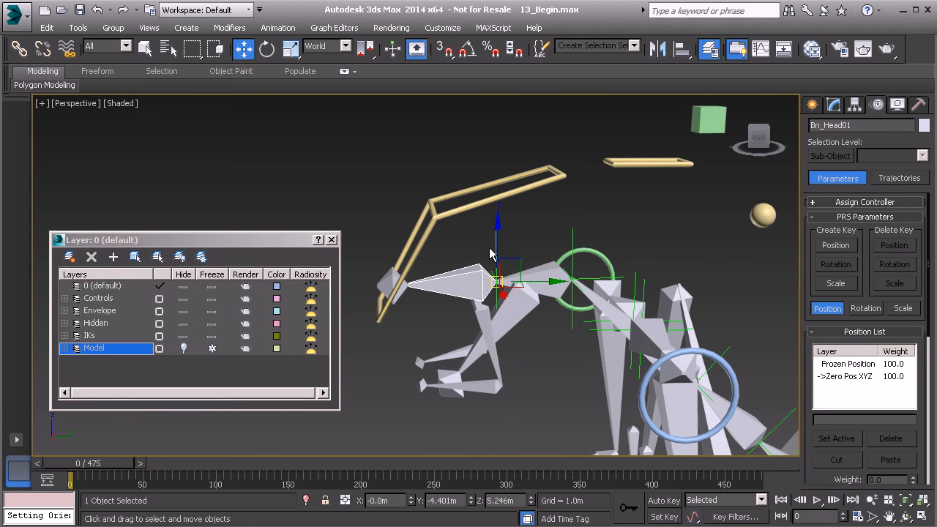
# Link the Anim_Head01 control to the flat rectangular control above the neck.
pyautogui.click(450, 213)
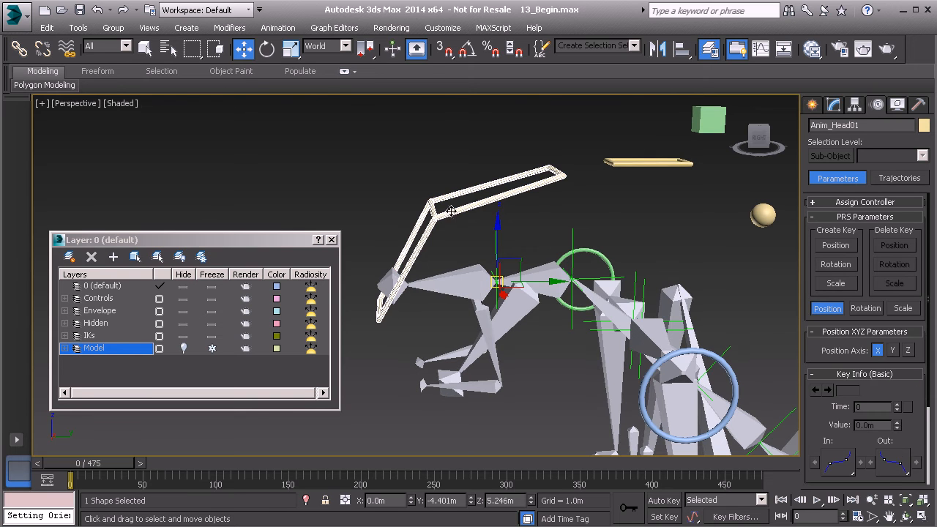
pyautogui.click(19, 48)
pyautogui.moveTo(568, 131); pyautogui.dragTo(617, 161)
# Freeze the transform of the Anim_Head01 control and accept the extra controller layer.
pyautogui.rightClick(356, 146)
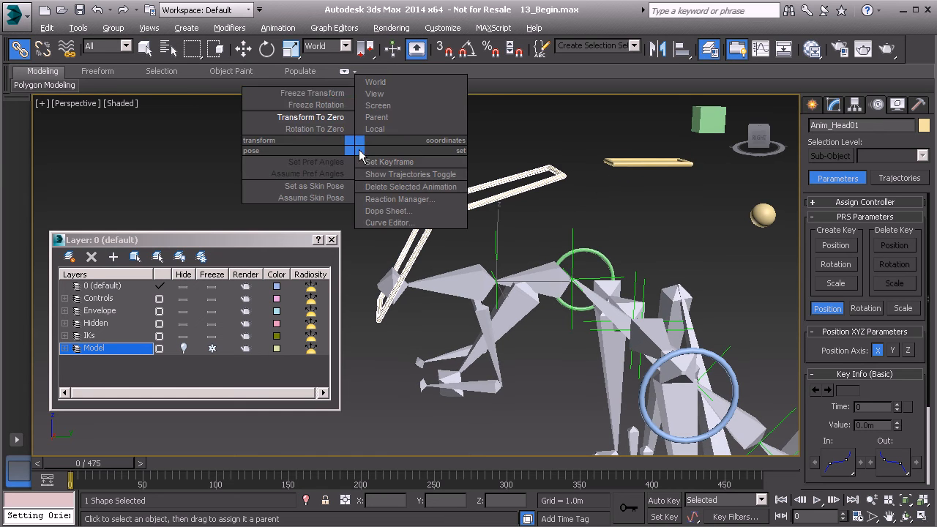
pyautogui.click(307, 93)
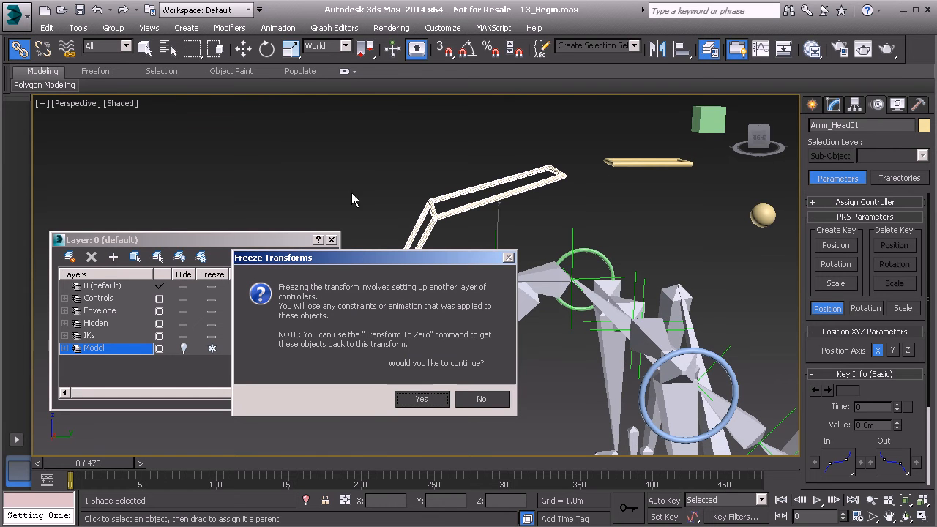
pyautogui.click(424, 396)
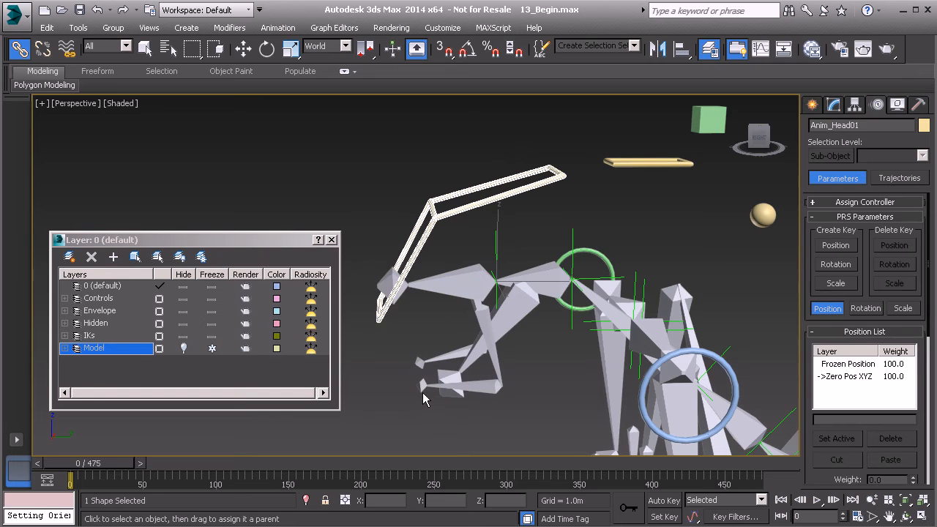
pyautogui.keyDown('alt'); pyautogui.moveTo(417, 218); pyautogui.dragTo(460, 227, button='middle'); pyautogui.keyUp('alt')
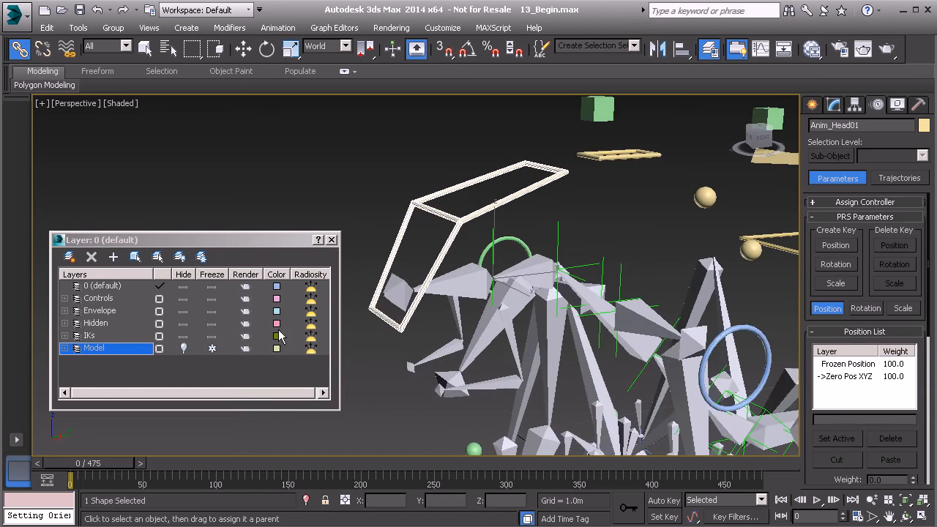
# Unhide the Model layer and test-rotate the Anim_Head01 and Anim_Neck01 controls to check how the mesh deforms.
pyautogui.click(184, 349)
pyautogui.keyDown('alt'); pyautogui.moveTo(498, 252); pyautogui.dragTo(538, 254, button='middle'); pyautogui.keyUp('alt')
pyautogui.press('e')
pyautogui.moveTo(488, 261)
pyautogui.mouseDown()
pyautogui.moveTo(466, 252)
pyautogui.moveTo(503, 277)
pyautogui.moveTo(489, 260)
pyautogui.moveTo(479, 278)
pyautogui.moveTo(482, 263)
pyautogui.mouseUp()
pyautogui.click(562, 151)
pyautogui.moveTo(545, 243); pyautogui.dragTo(505, 242)
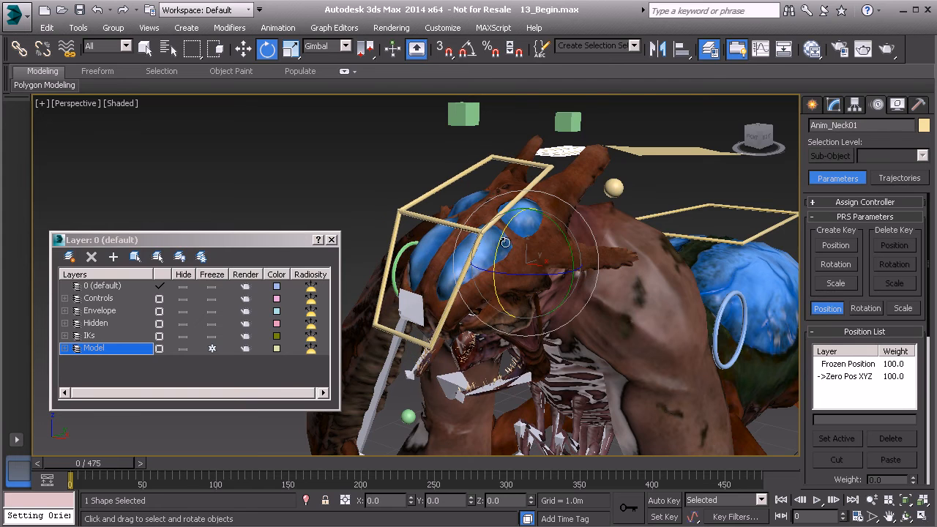
# Return the Anim_Head01 and Anim_Neck01 controls to their frozen pose with Transform To Zero.
pyautogui.click(411, 213)
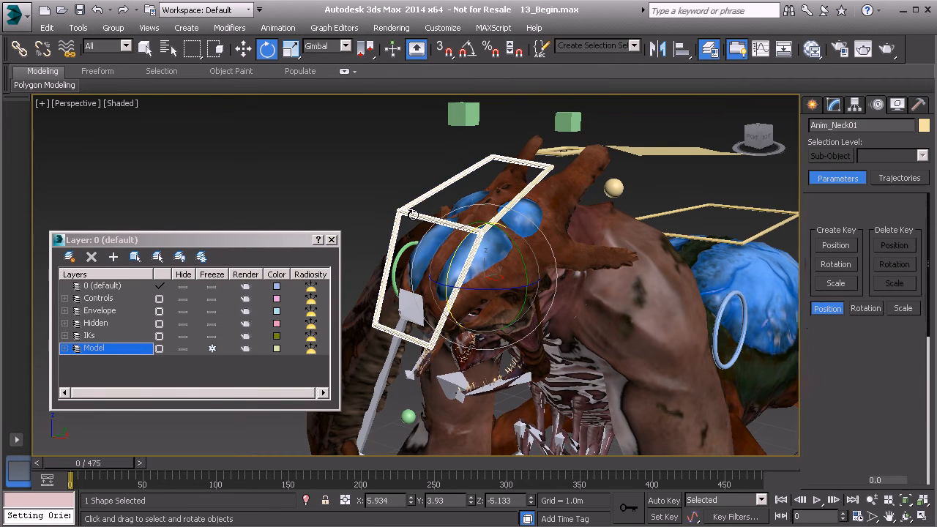
pyautogui.keyDown('ctrl'); pyautogui.click(556, 167); pyautogui.keyUp('ctrl')
pyautogui.rightClick(355, 144)
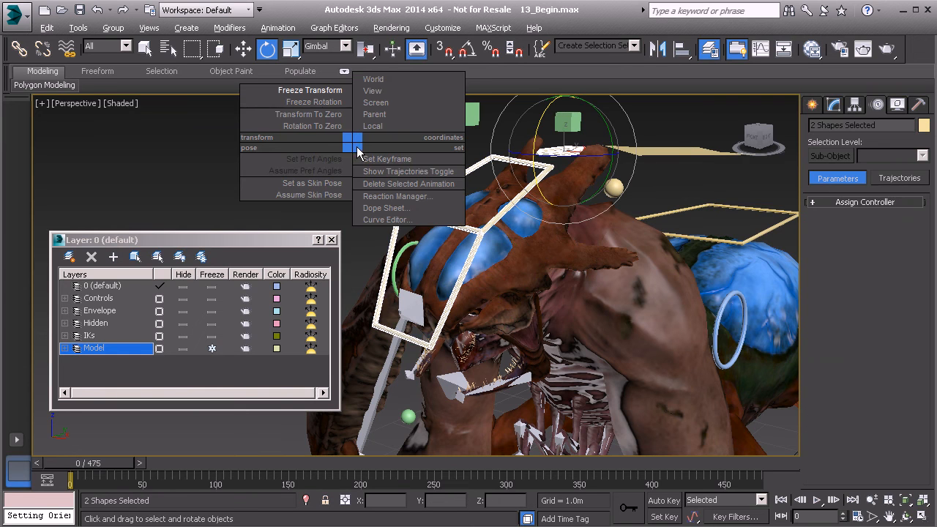
pyautogui.click(305, 115)
pyautogui.keyDown('alt'); pyautogui.moveTo(546, 222); pyautogui.dragTo(521, 218, button='middle'); pyautogui.keyUp('alt')
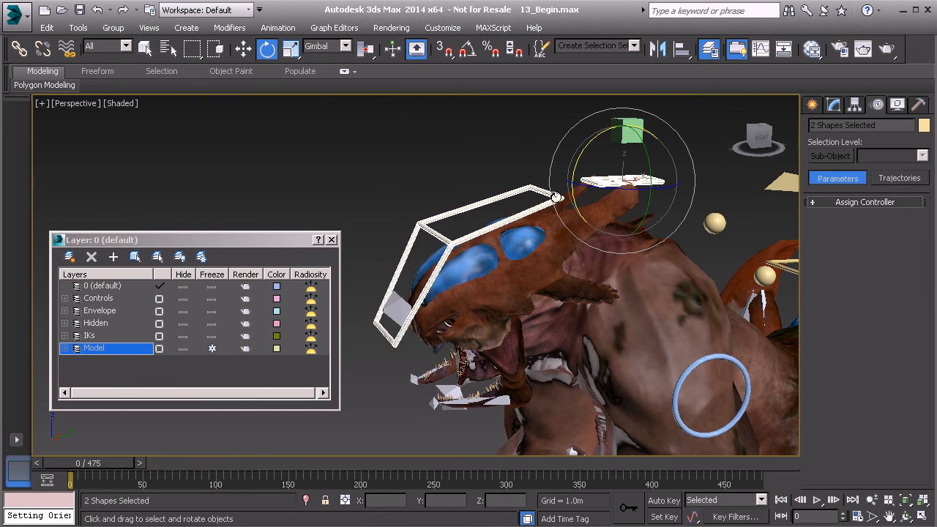
# Set the transform center to Use Pivot Point Center and test-rotate the head and neck controls together, cancelling the rotations.
pyautogui.moveTo(586, 144); pyautogui.dragTo(581, 142)
pyautogui.click(366, 49)
pyautogui.click(365, 95)
pyautogui.moveTo(529, 249); pyautogui.dragTo(489, 260)
pyautogui.rightClick(489, 260)
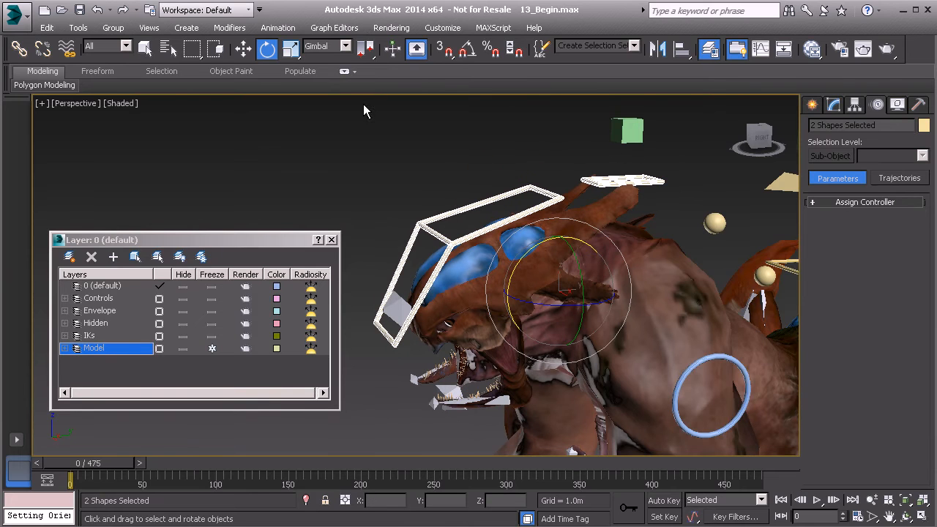
pyautogui.click(365, 49)
pyautogui.moveTo(365, 50); pyautogui.dragTo(368, 71)
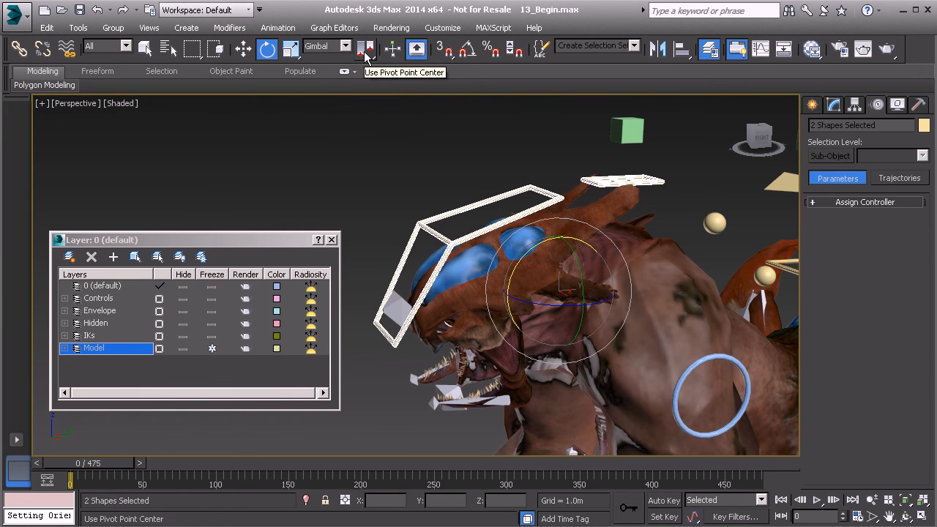
pyautogui.moveTo(535, 251); pyautogui.dragTo(516, 258)
pyautogui.rightClick(516, 258)
# Lock the Move and Scale transforms of the Anim_Head01 control on the X, Y and Z axes.
pyautogui.click(432, 234)
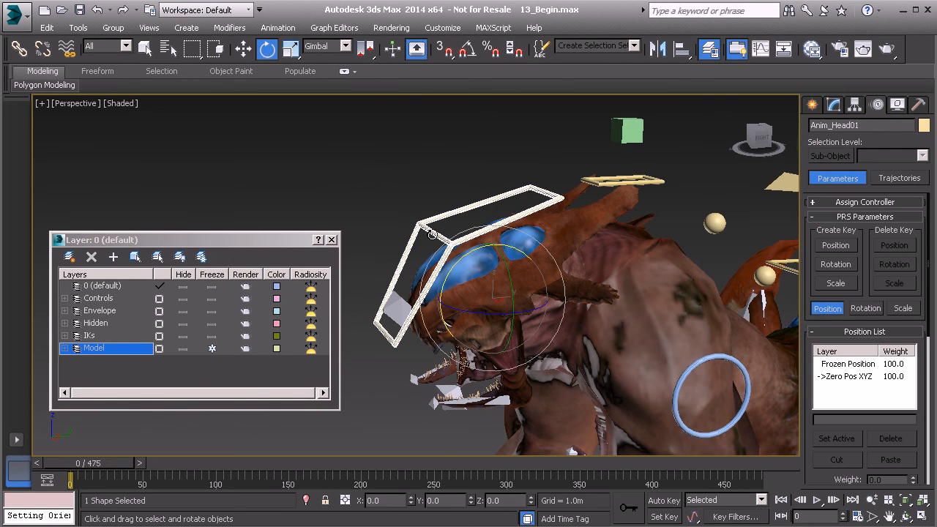
pyautogui.click(833, 105)
pyautogui.click(855, 105)
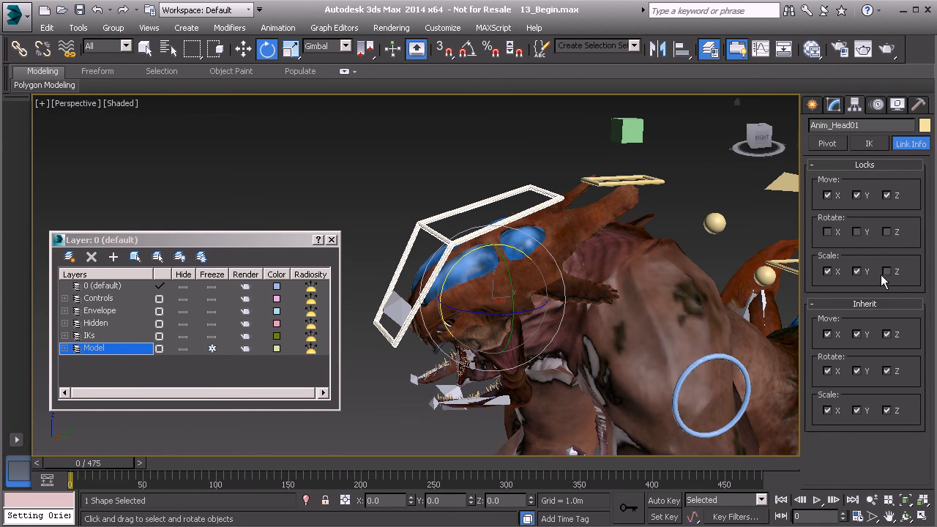
# Lock Move and Scale on X, Y and Z for the Anim_Neck01 control and clear the selection.
pyautogui.click(627, 180)
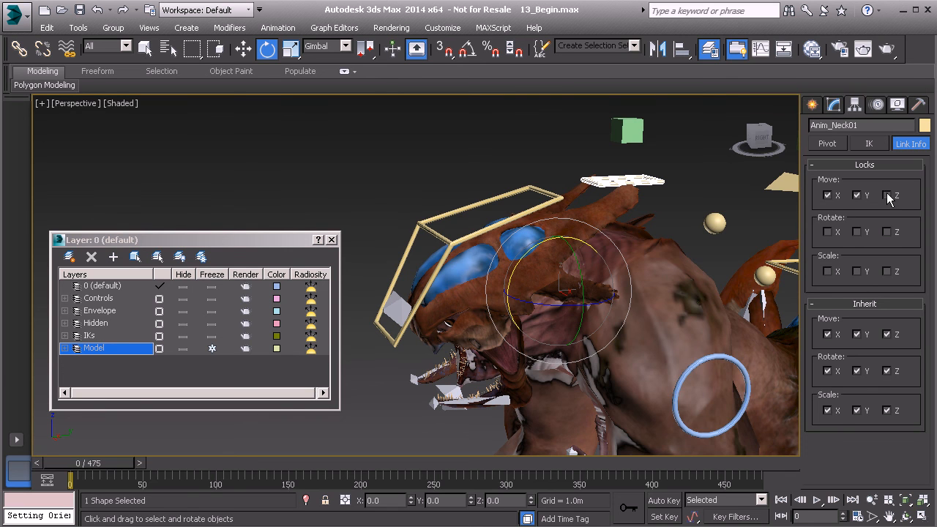
pyautogui.click(885, 271)
pyautogui.click(423, 155)
pyautogui.keyDown('alt'); pyautogui.moveTo(423, 155); pyautogui.dragTo(467, 214, button='middle'); pyautogui.keyUp('alt')
pyautogui.moveTo(557, 244); pyautogui.dragTo(483, 225, button='middle')
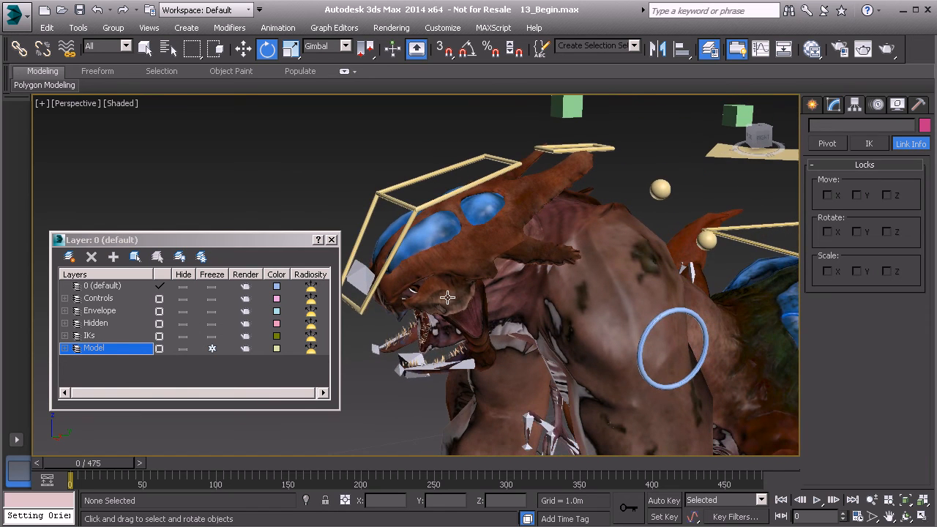
pyautogui.keyDown('alt'); pyautogui.moveTo(456, 312); pyautogui.dragTo(559, 298, button='middle'); pyautogui.keyUp('alt')
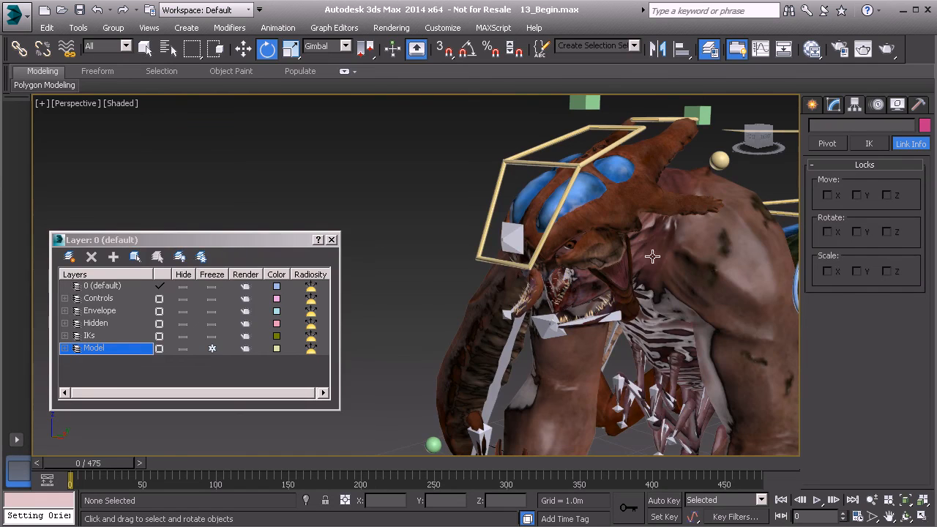
pyautogui.keyDown('alt'); pyautogui.moveTo(644, 272); pyautogui.dragTo(525, 305, button='middle'); pyautogui.keyUp('alt')
pyautogui.scroll(-2, 603, 278)
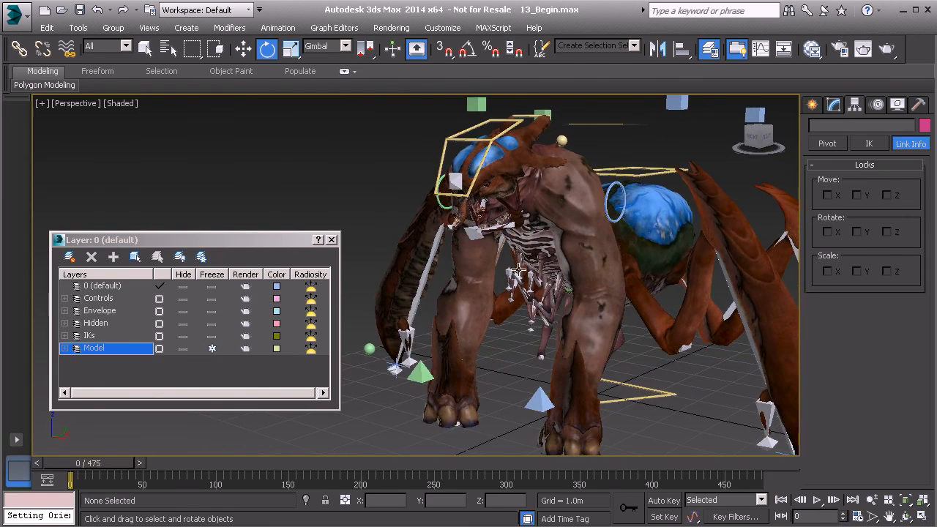